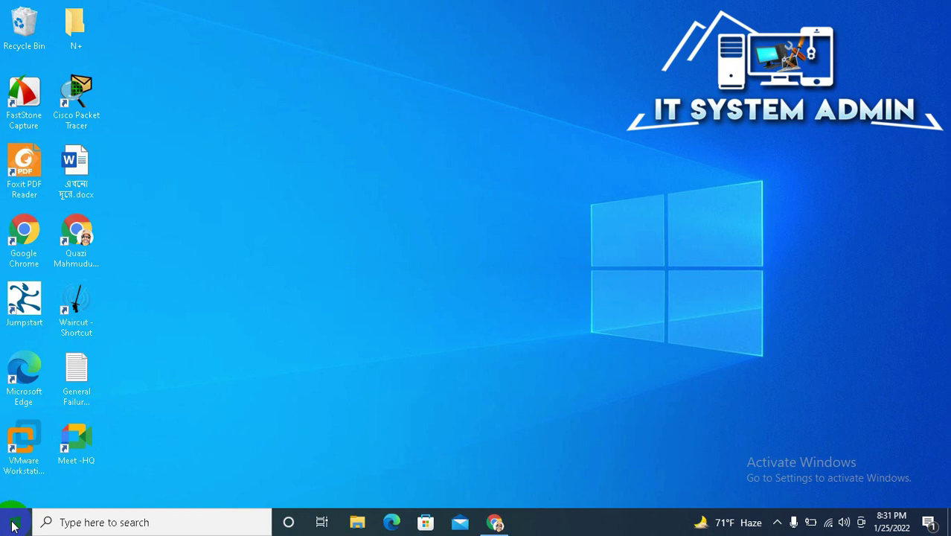
Open the Windows Start menu from the taskbar
{"action": "left_click", "coordinate": [14, 523]}
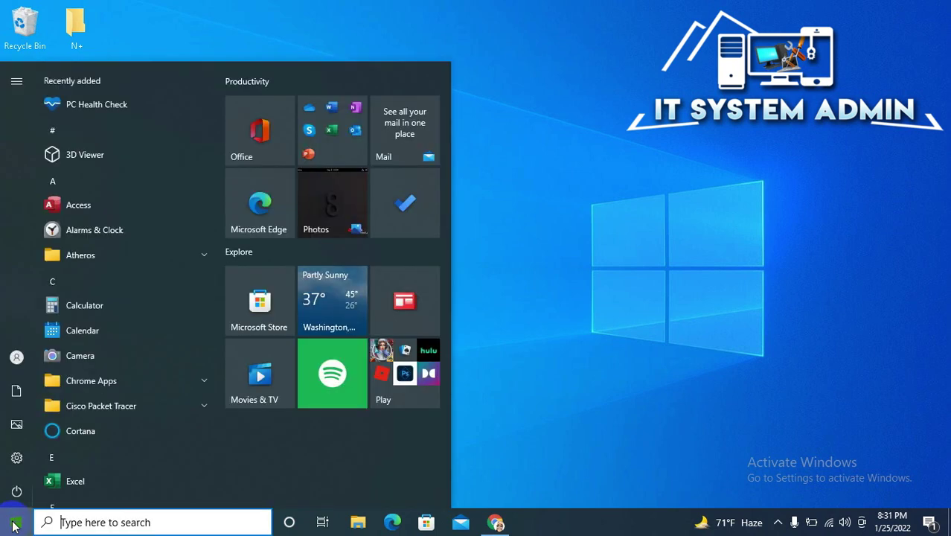
Go to Settings > System > Power & sleep and open Control Panel's Additional power settings
{"action": "left_click", "coordinate": [16, 458]}
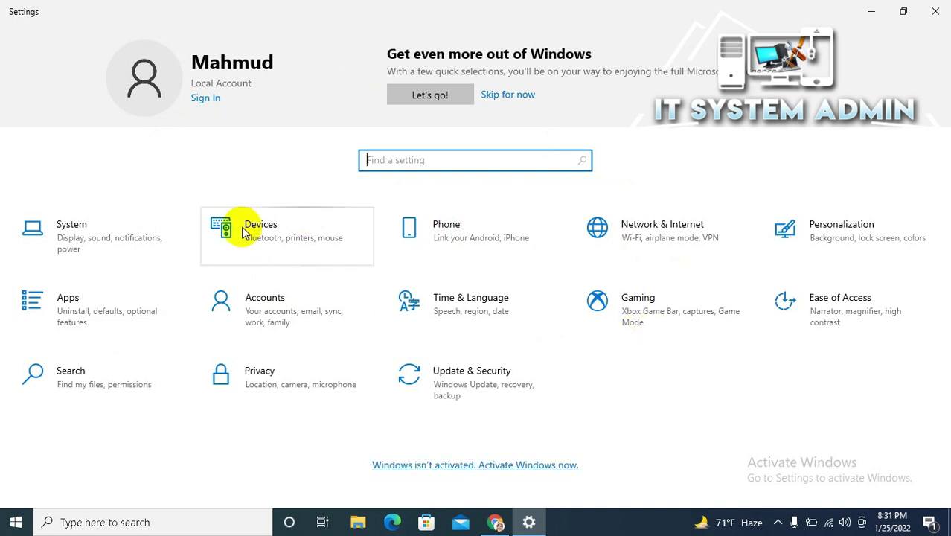
{"action": "left_click", "coordinate": [86, 241]}
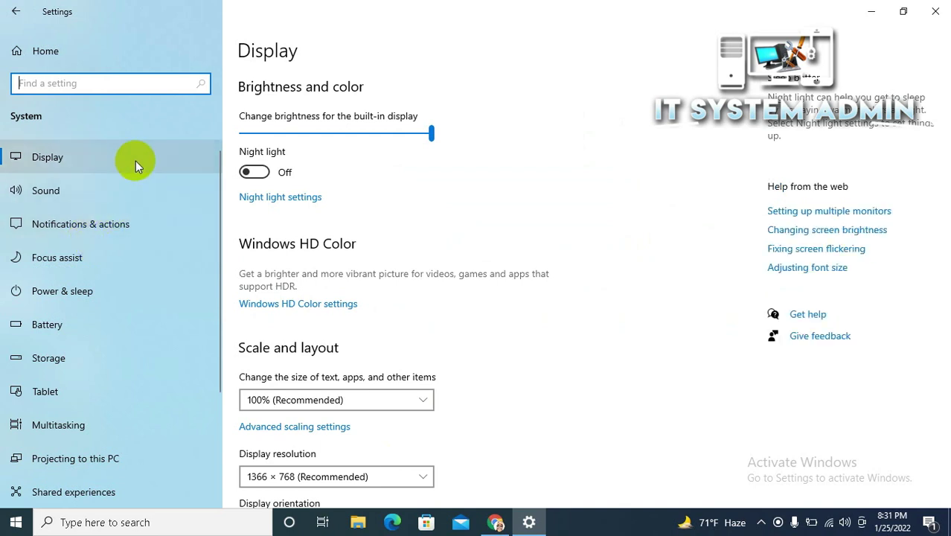
{"action": "left_click", "coordinate": [118, 291]}
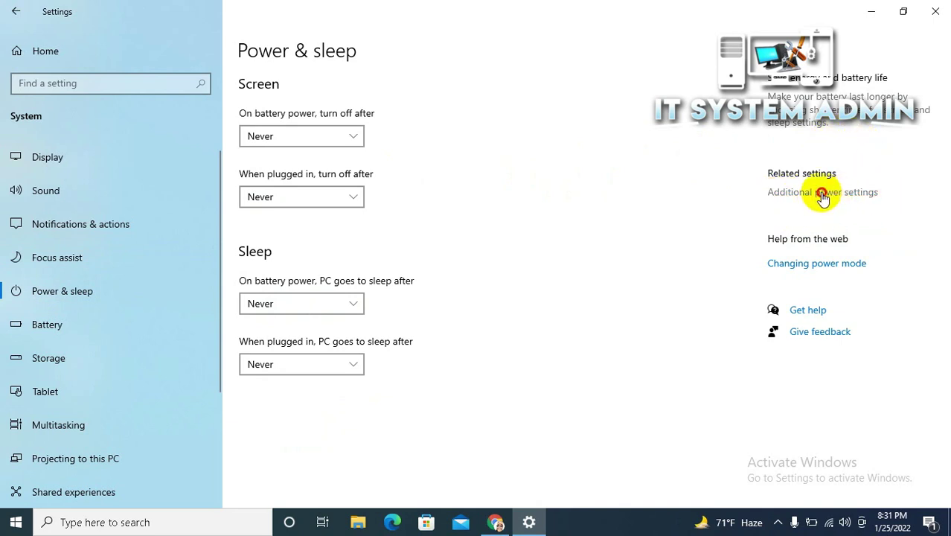
{"action": "left_click", "coordinate": [822, 194]}
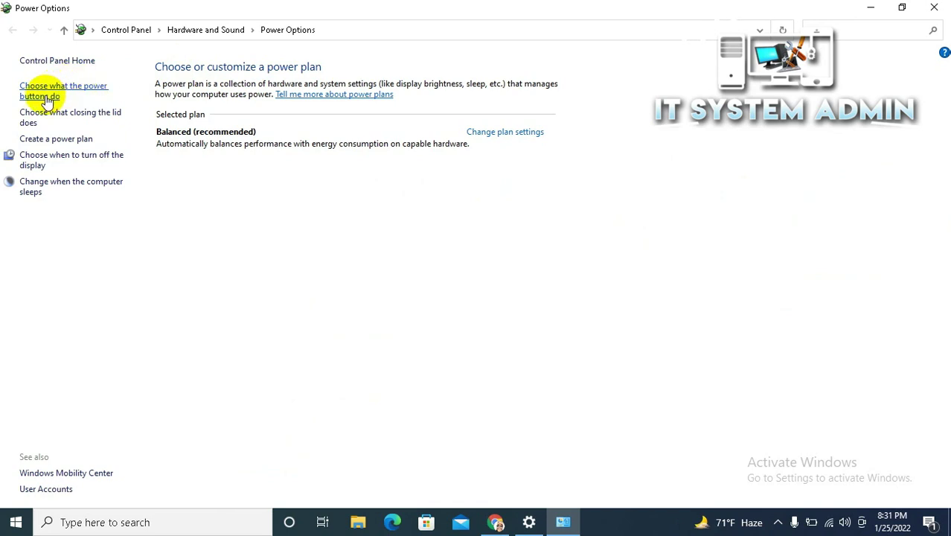
Turn off fast startup in the power-button settings, save the change, and close Power Options
{"action": "left_click", "coordinate": [46, 99]}
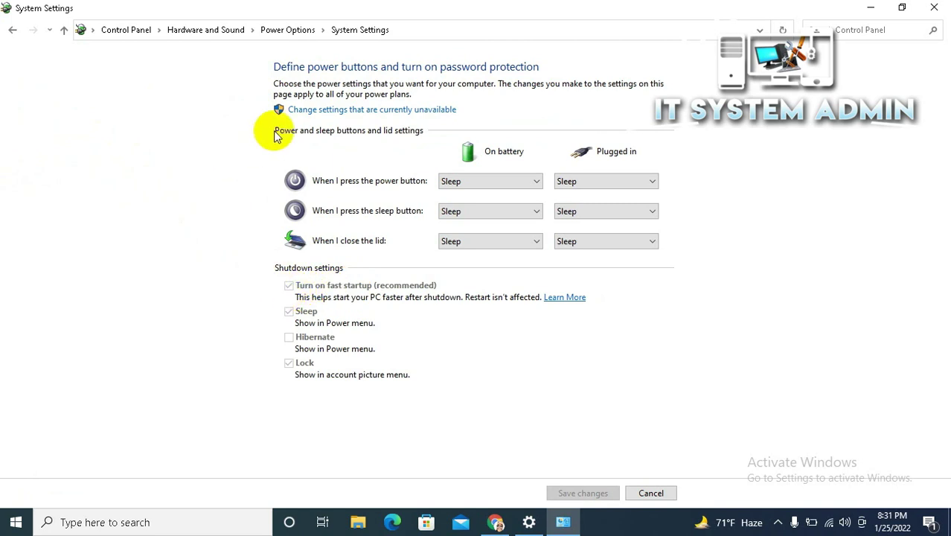
{"action": "left_click", "coordinate": [388, 111]}
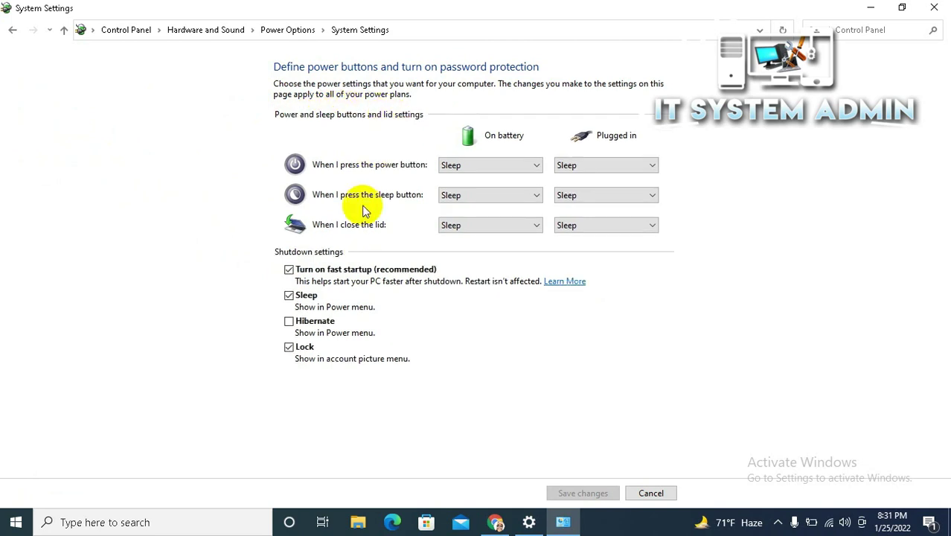
{"action": "left_click", "coordinate": [289, 270]}
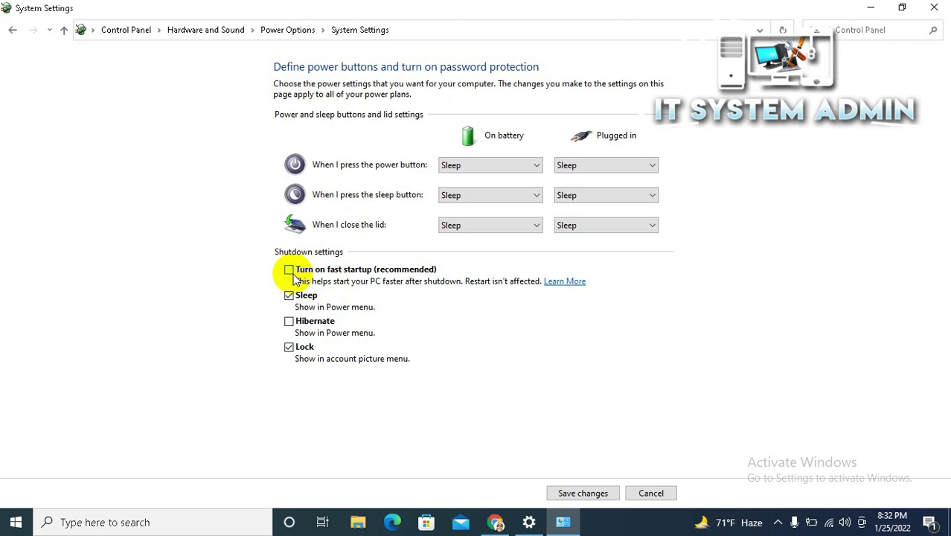
{"action": "left_click", "coordinate": [583, 493]}
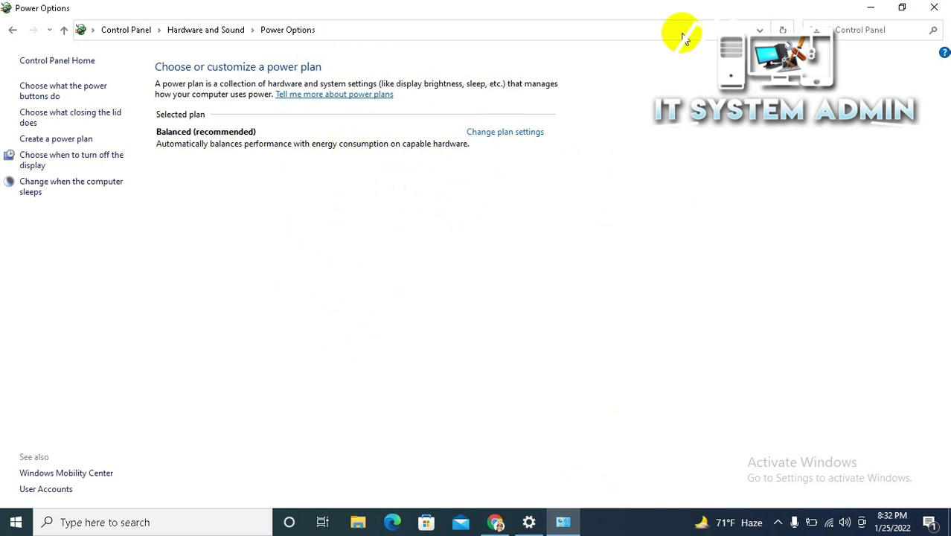
{"action": "left_click", "coordinate": [935, 9]}
Close Settings, launch Device Manager from the Start right-click menu, and expand Network adapters
{"action": "left_click", "coordinate": [937, 12]}
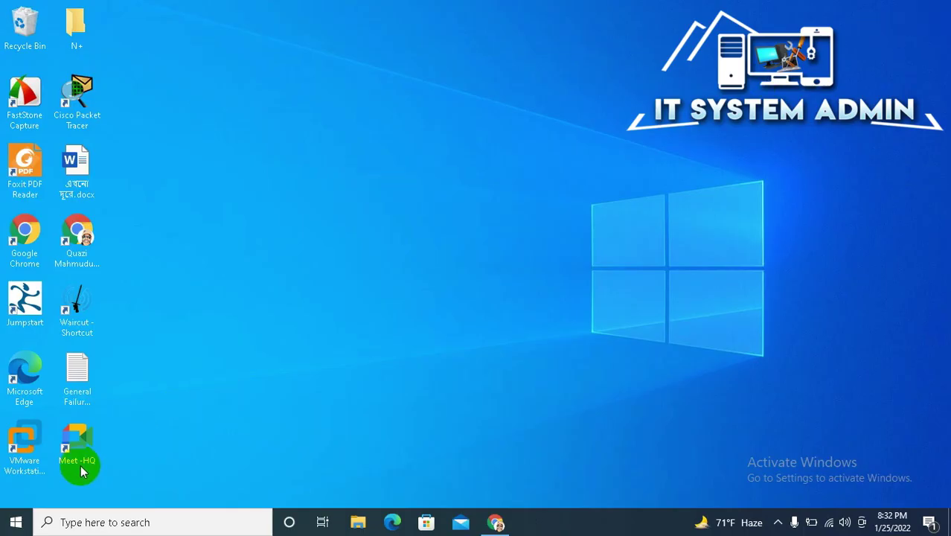
{"action": "right_click", "coordinate": [21, 522]}
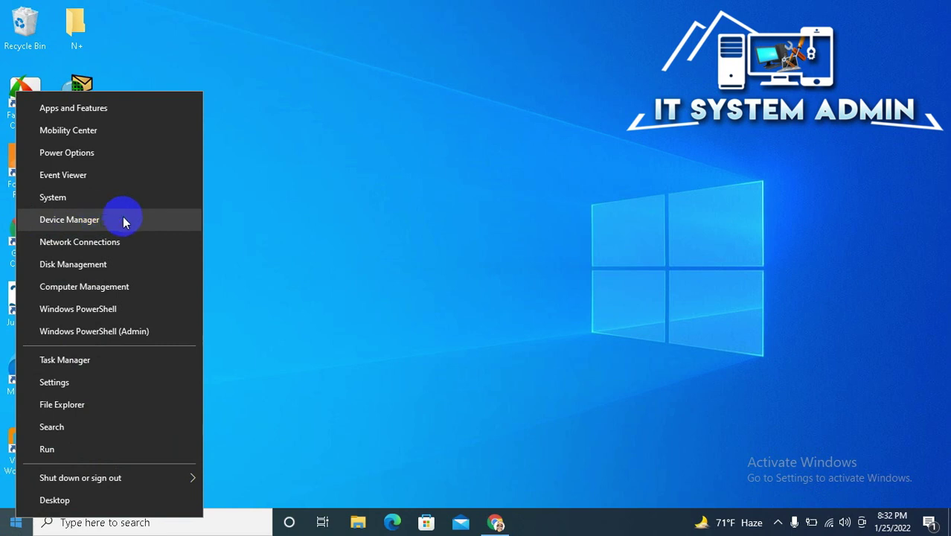
{"action": "left_click", "coordinate": [312, 206]}
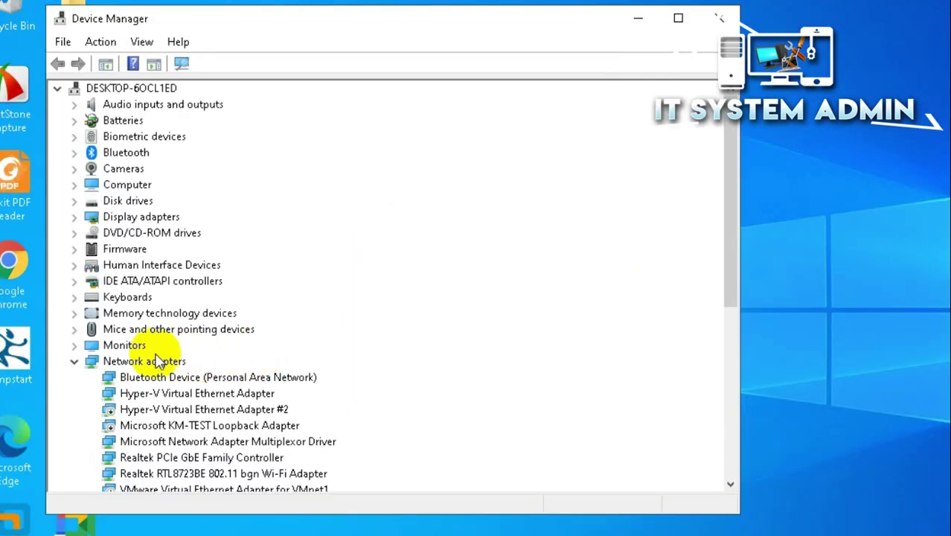
{"action": "right_click", "coordinate": [160, 365]}
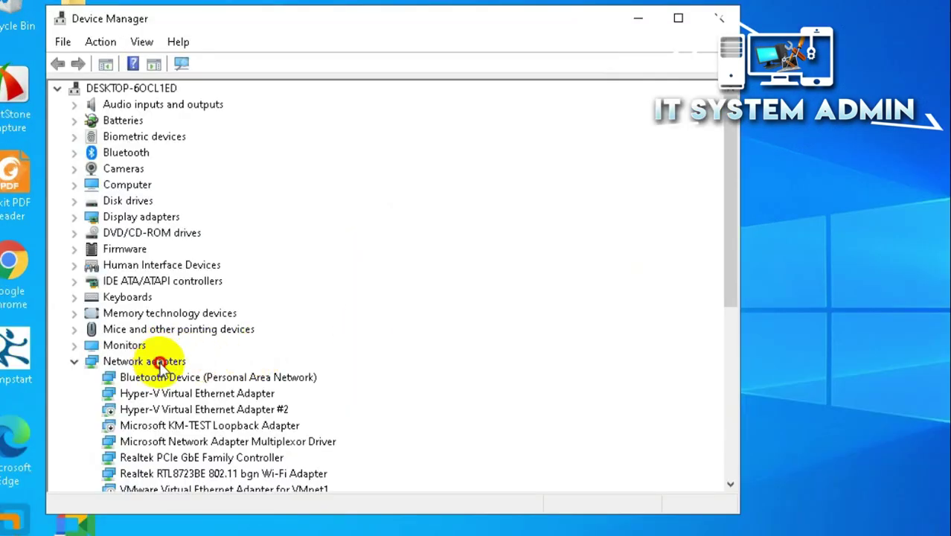
{"action": "scroll", "coordinate": [744, 317], "scroll_direction": "down", "scroll_amount": 3}
{"action": "scroll", "coordinate": [744, 317], "scroll_direction": "down", "scroll_amount": 1}
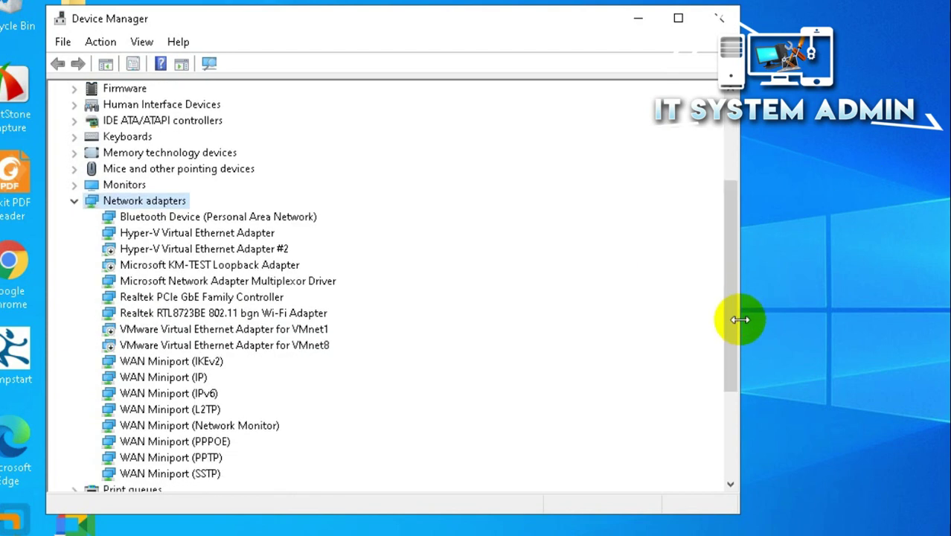
Disable 'Allow this device to wake the computer' for the Realtek PCIe GbE Family Controller
{"action": "left_click", "coordinate": [181, 297]}
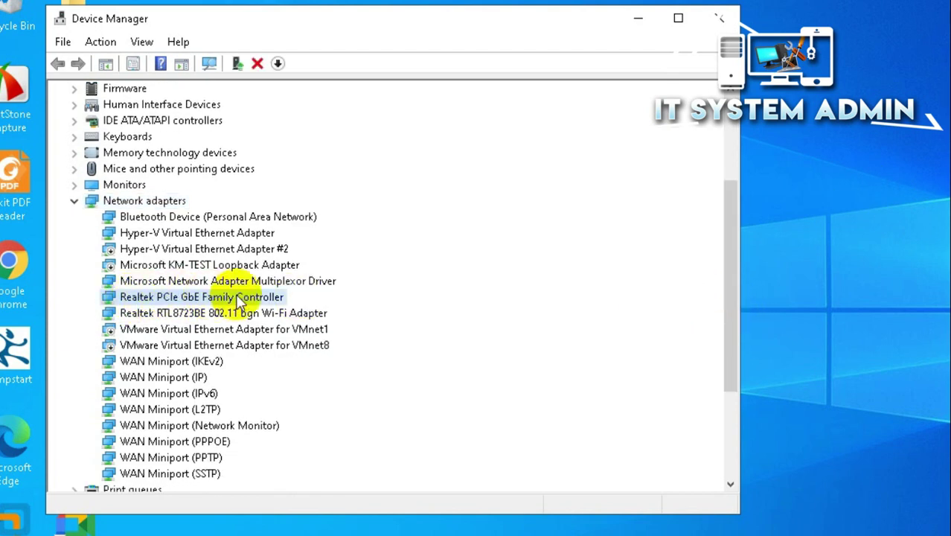
{"action": "right_click", "coordinate": [209, 302]}
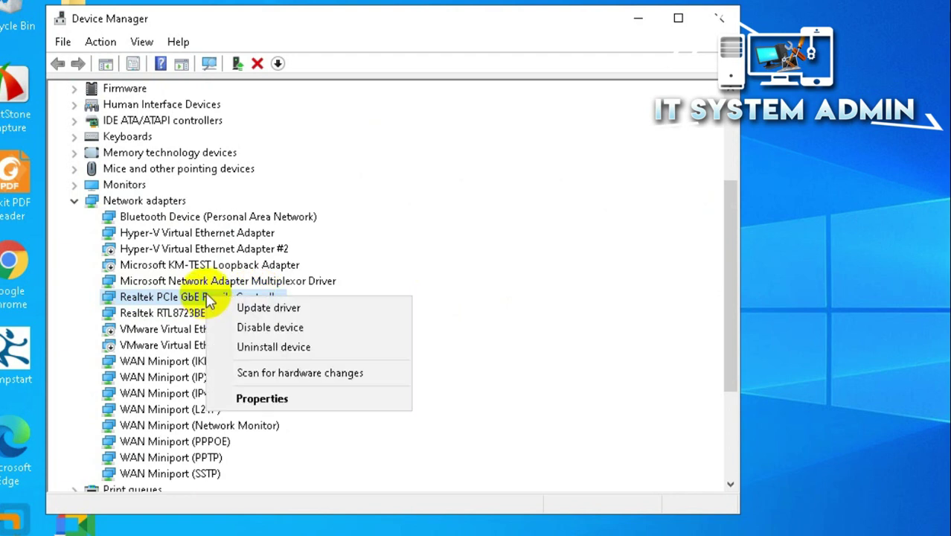
{"action": "left_click", "coordinate": [269, 399]}
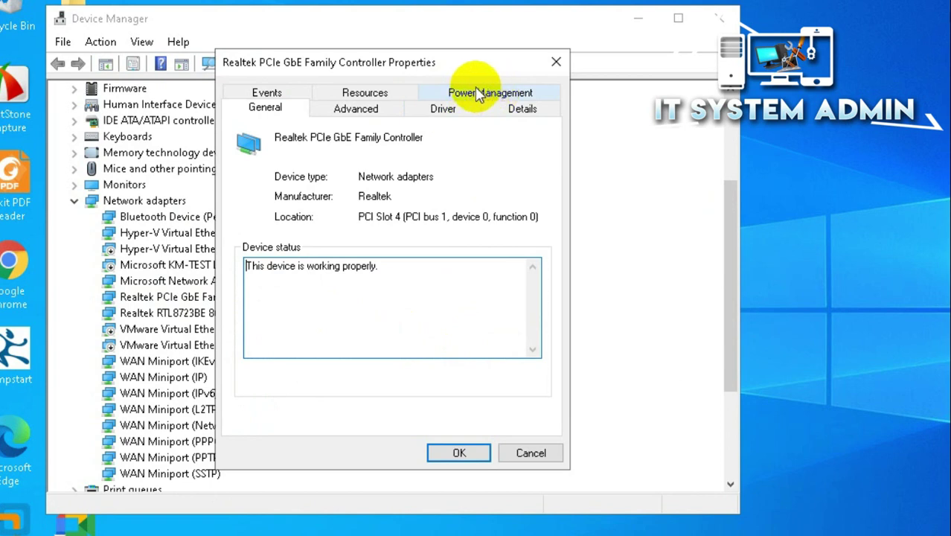
{"action": "left_click", "coordinate": [499, 93]}
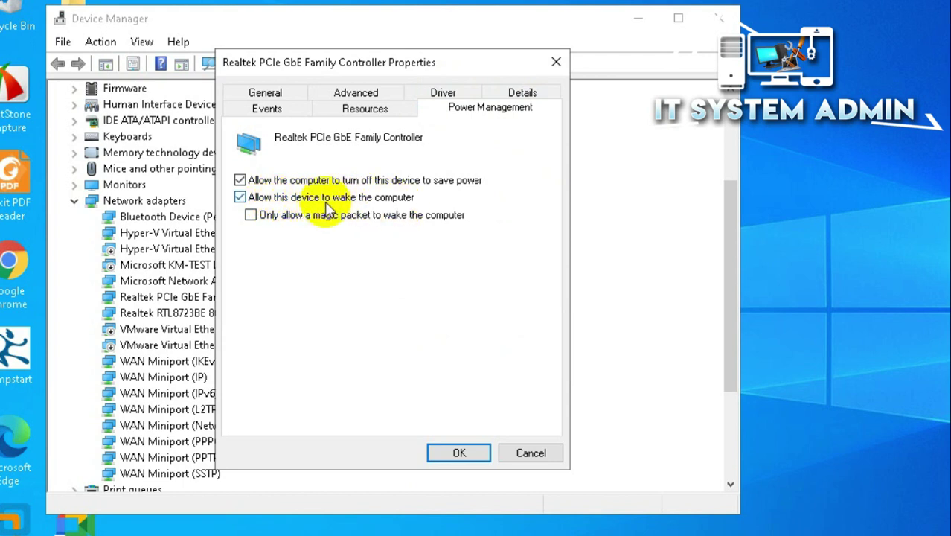
{"action": "left_click", "coordinate": [240, 198]}
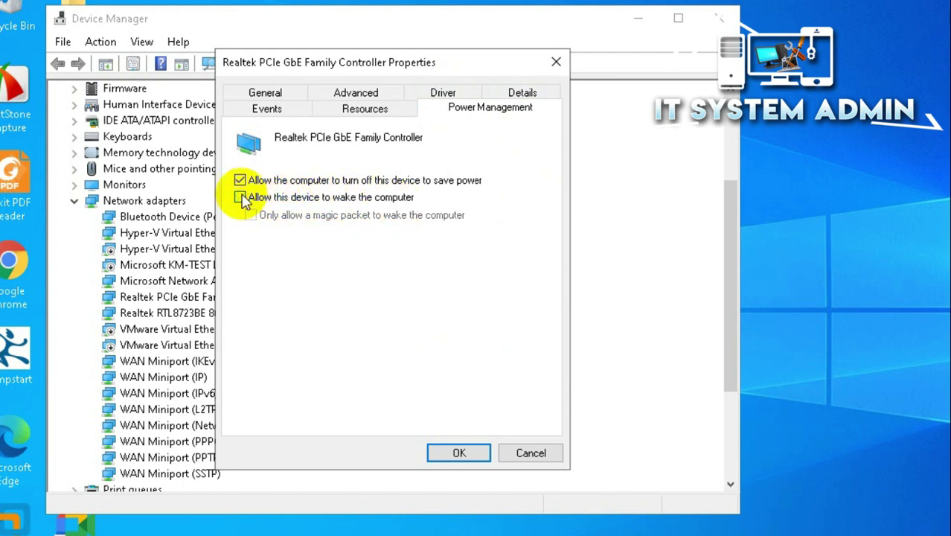
{"action": "left_click", "coordinate": [459, 453]}
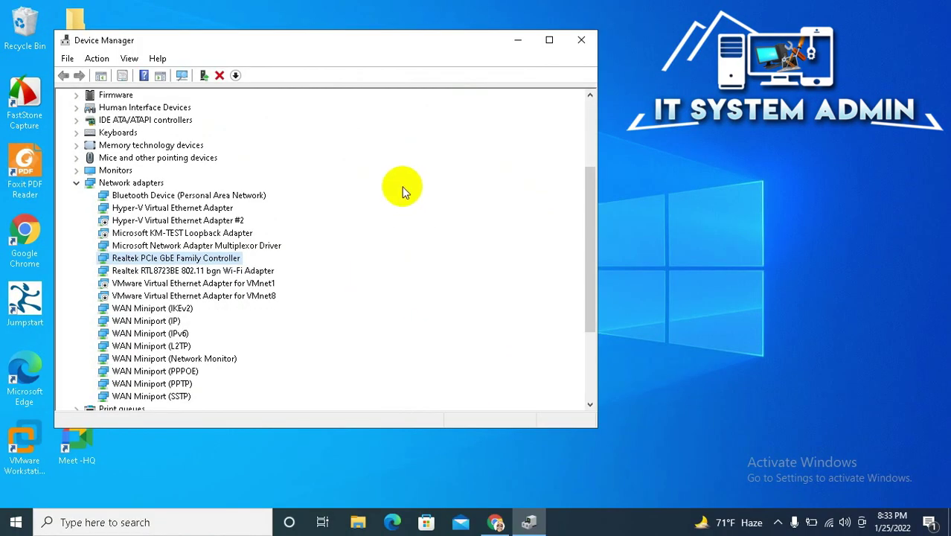
Close Device Manager and refresh the desktop
{"action": "left_click", "coordinate": [584, 44]}
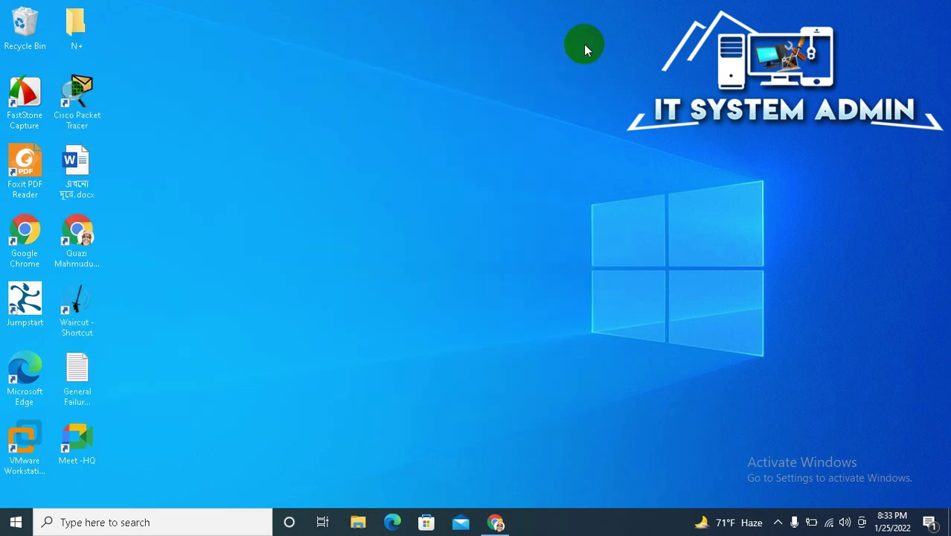
{"action": "right_click", "coordinate": [461, 146]}
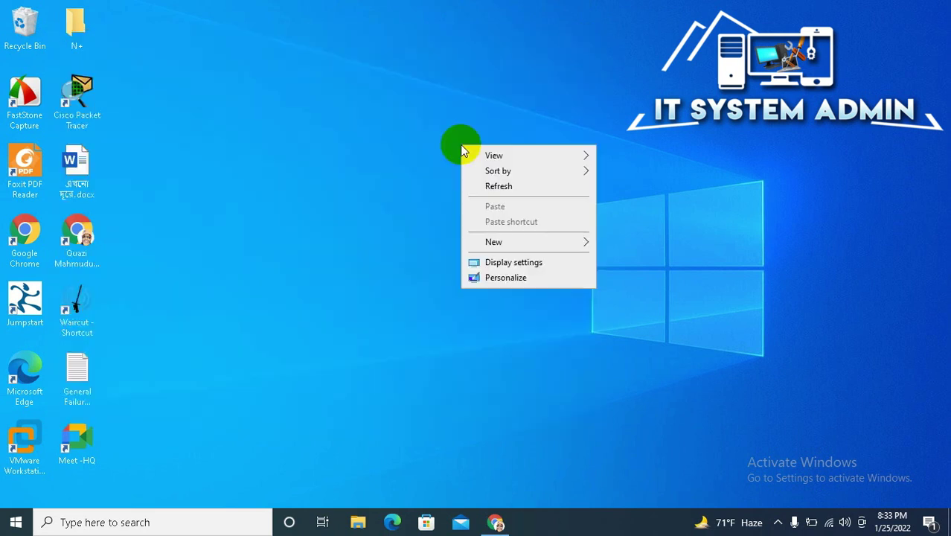
{"action": "left_click", "coordinate": [489, 185]}
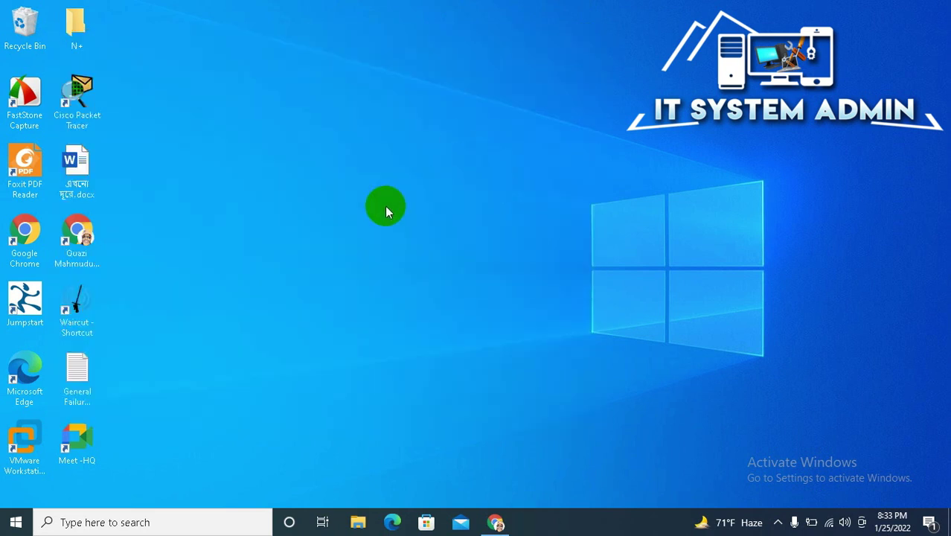
Find Control Panel by searching 'cont', then reach System and Security > System > Advanced system settings
{"action": "left_click", "coordinate": [86, 522]}
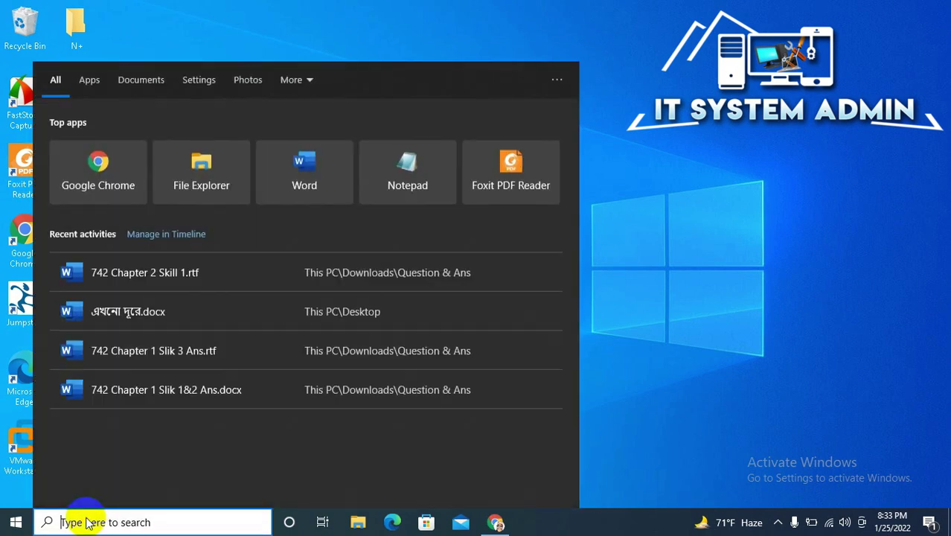
{"action": "type", "text": "c"}
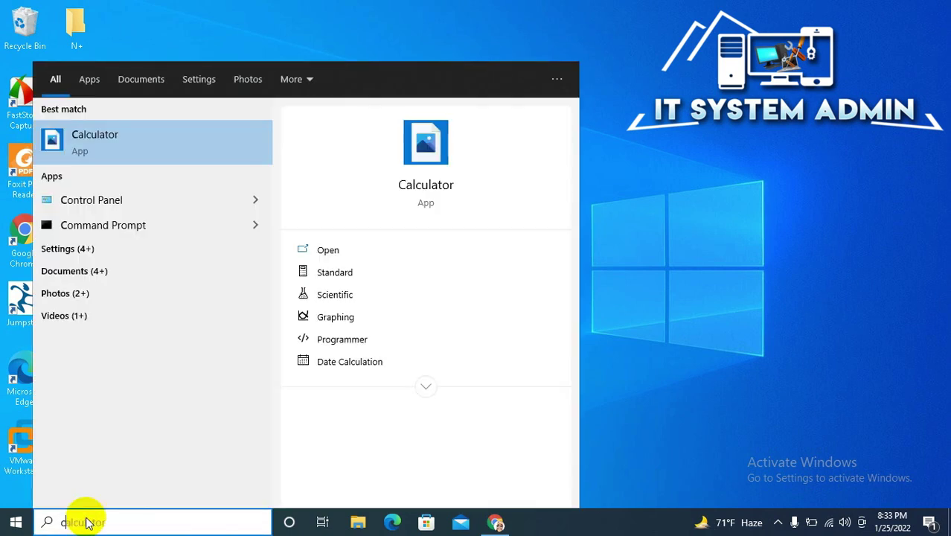
{"action": "type", "text": "ontrol Panel"}
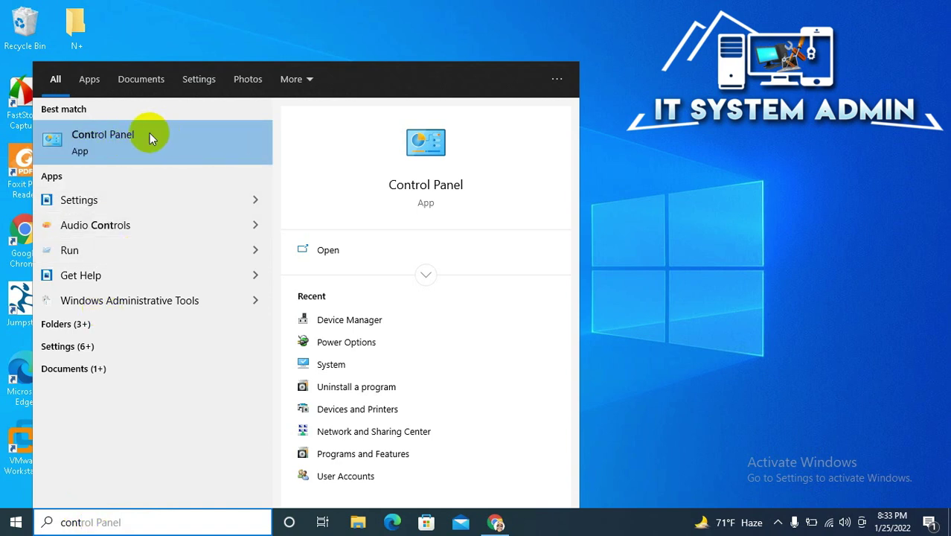
{"action": "left_click", "coordinate": [150, 134]}
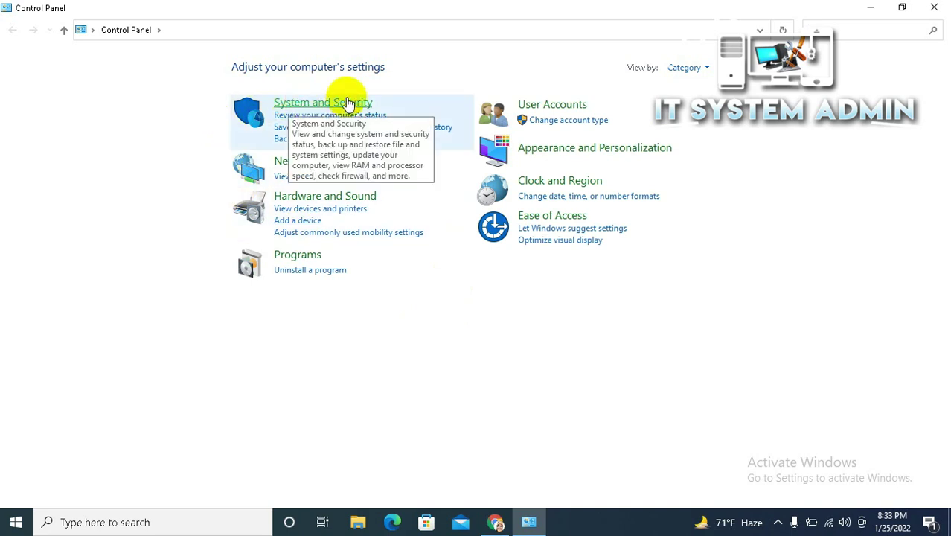
{"action": "left_click", "coordinate": [323, 106]}
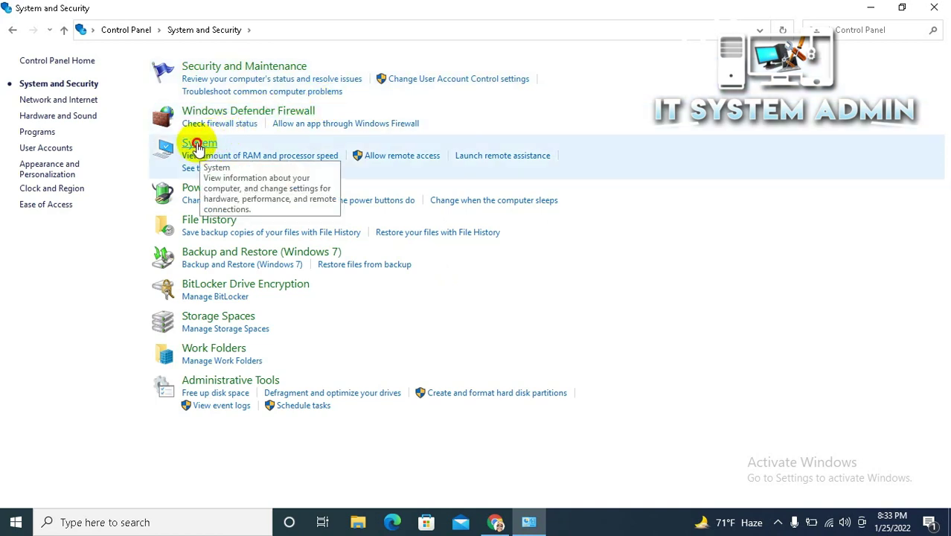
{"action": "left_click", "coordinate": [198, 150]}
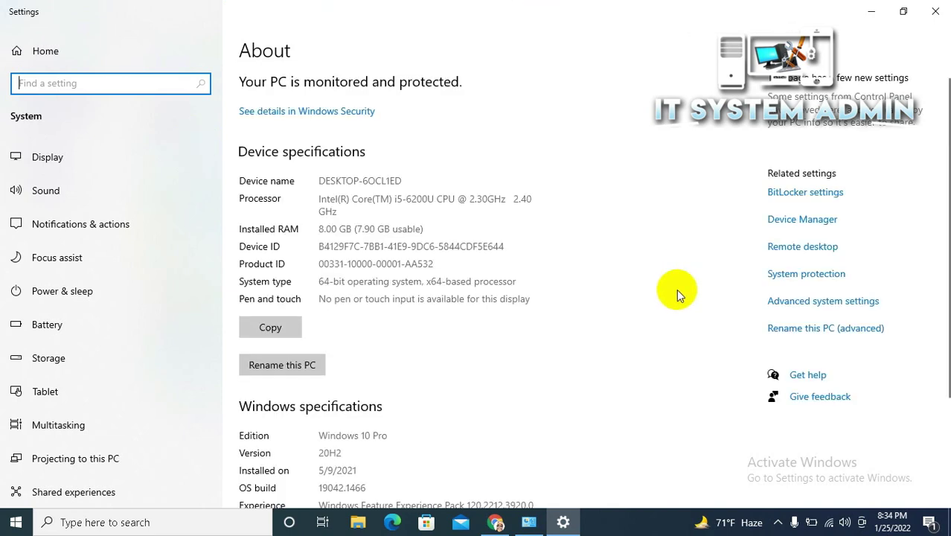
{"action": "left_click", "coordinate": [809, 303]}
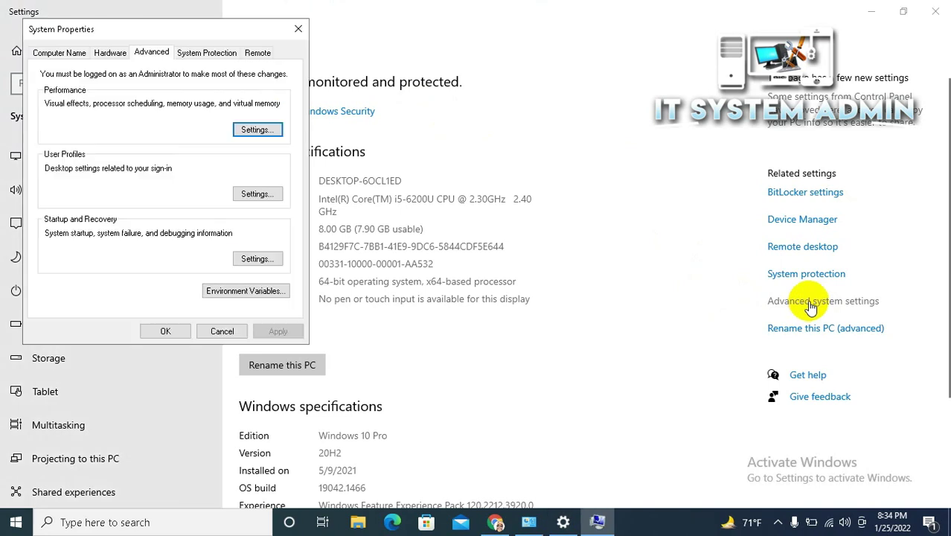
Close Settings and Control Panel, then browse System Properties' Computer Name and Hardware tabs, ending on Advanced
{"action": "left_click", "coordinate": [935, 11]}
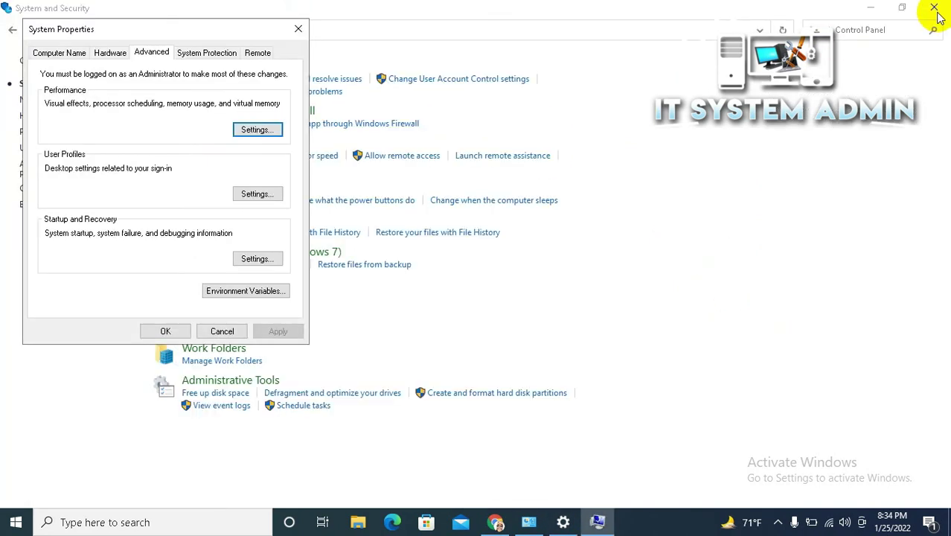
{"action": "left_click", "coordinate": [939, 11]}
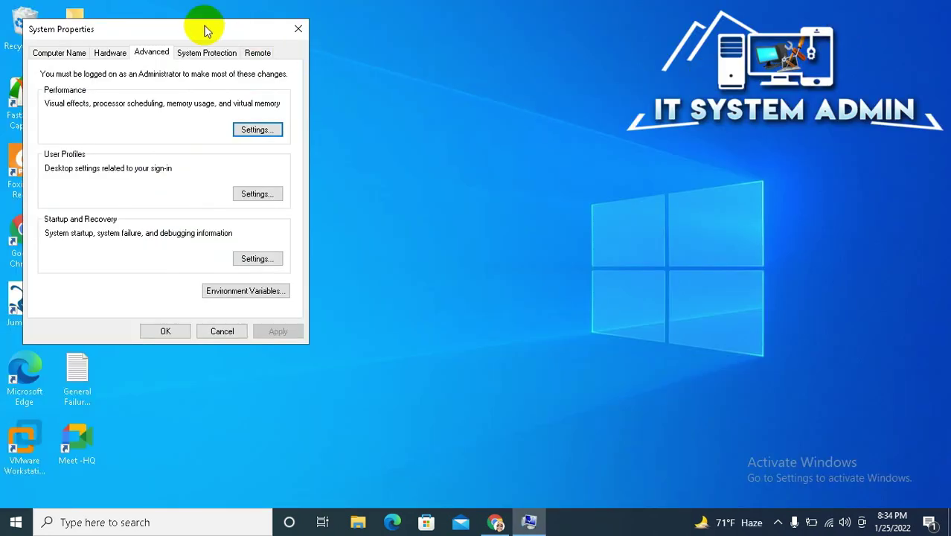
{"action": "left_click_drag", "start_coordinate": [483, 80], "coordinate": [484, 81]}
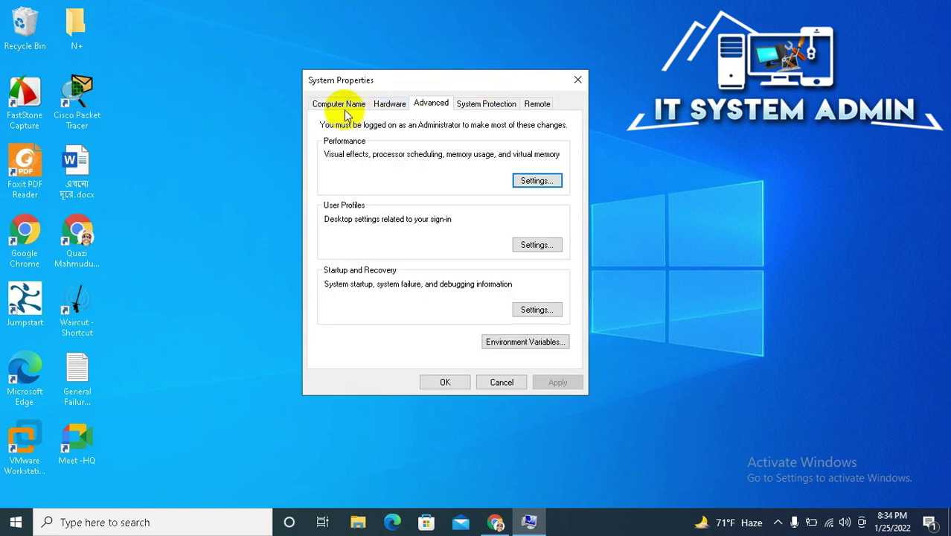
{"action": "left_click", "coordinate": [341, 104]}
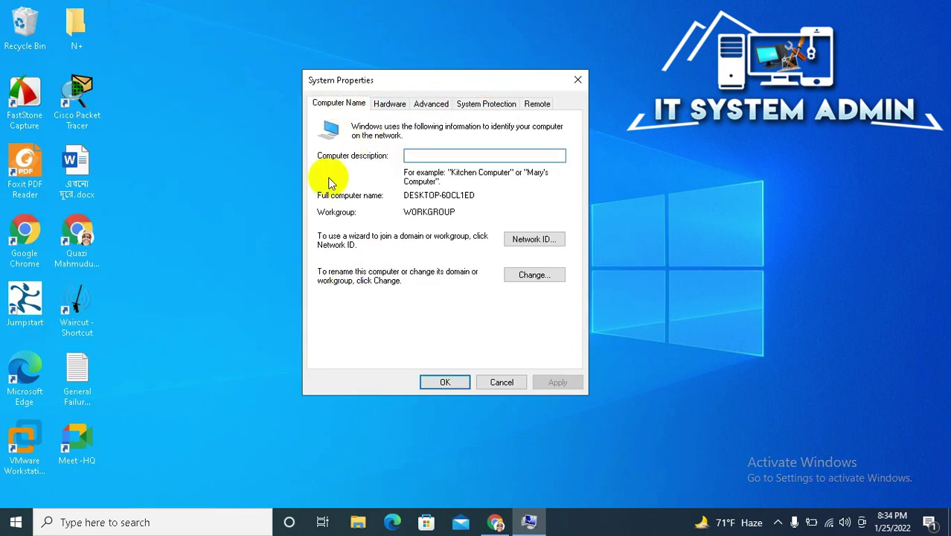
{"action": "left_click", "coordinate": [388, 105]}
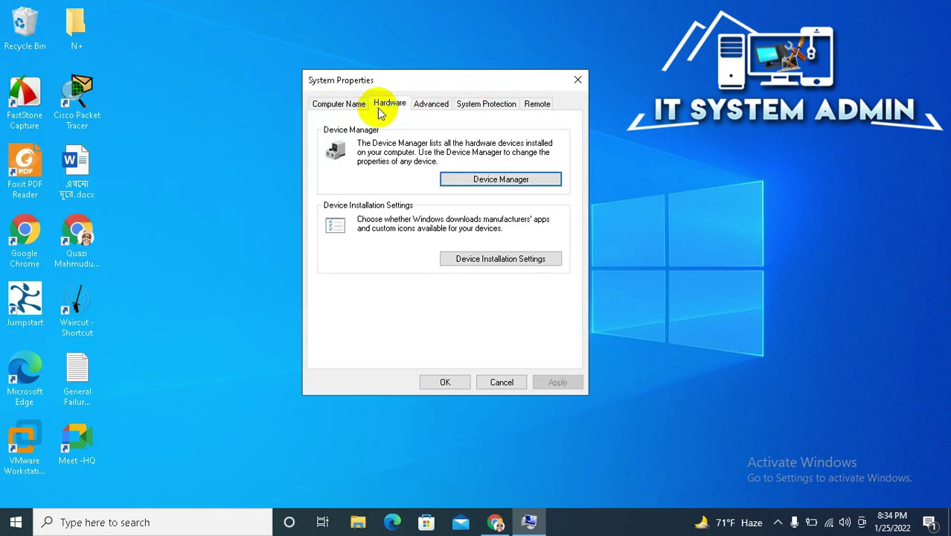
{"action": "left_click", "coordinate": [434, 105]}
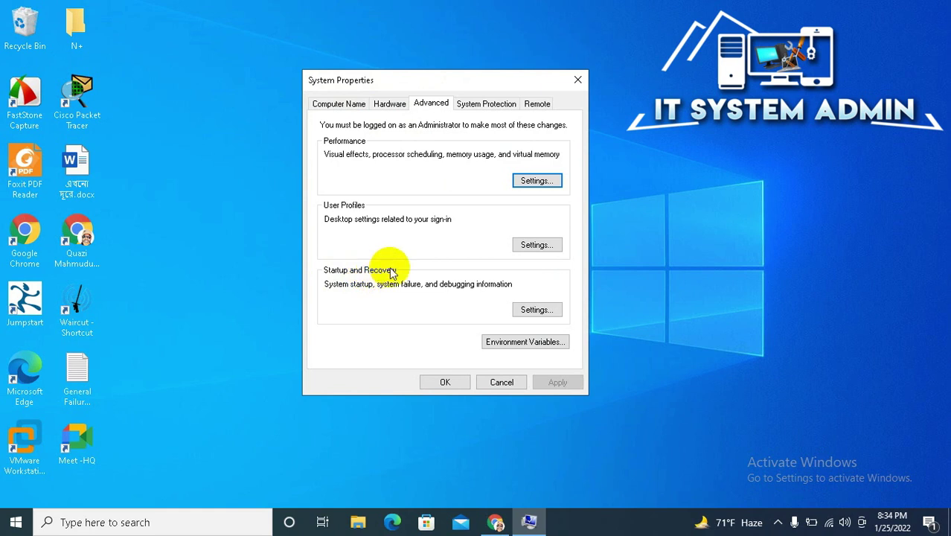
Uncheck 'Automatically restart' in Startup and Recovery, confirm with OK, and close System Properties
{"action": "left_click", "coordinate": [524, 310]}
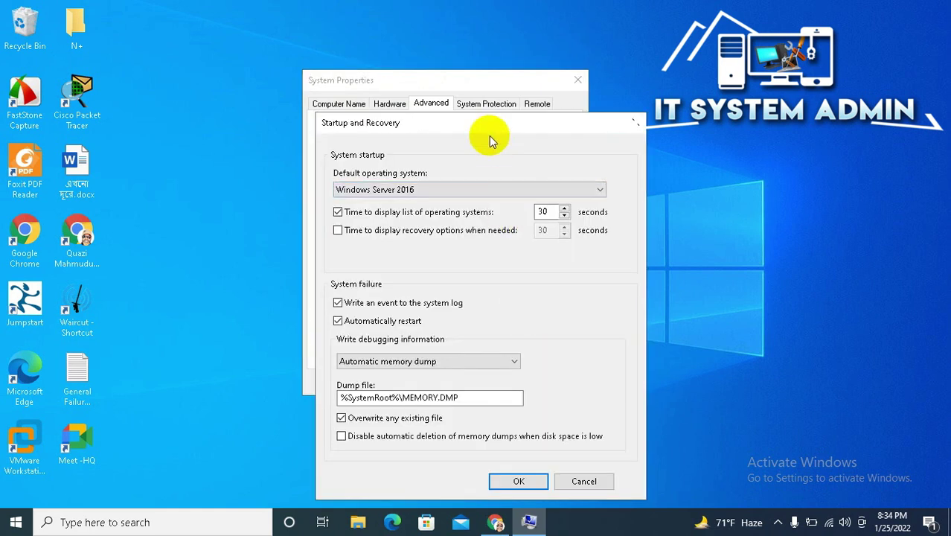
{"action": "left_click_drag", "start_coordinate": [488, 123], "coordinate": [471, 30]}
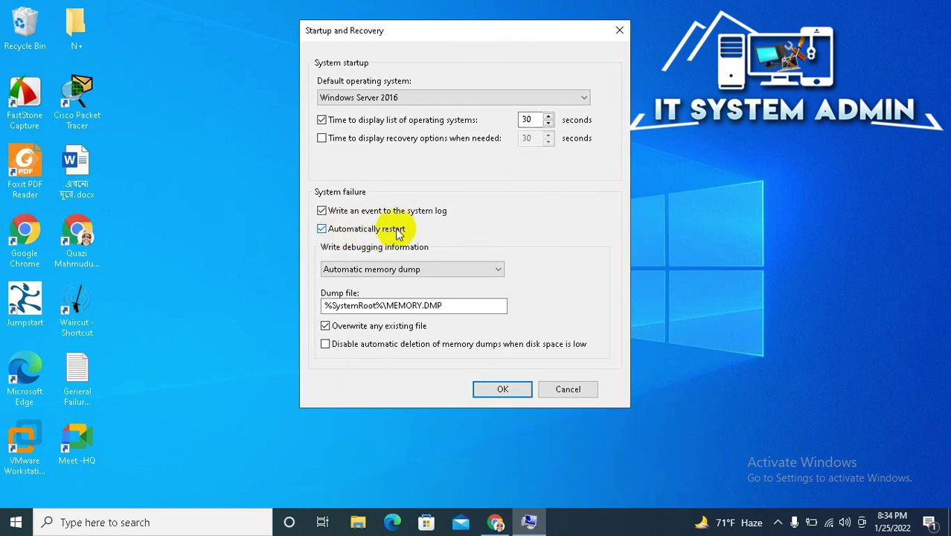
{"action": "left_click", "coordinate": [323, 230]}
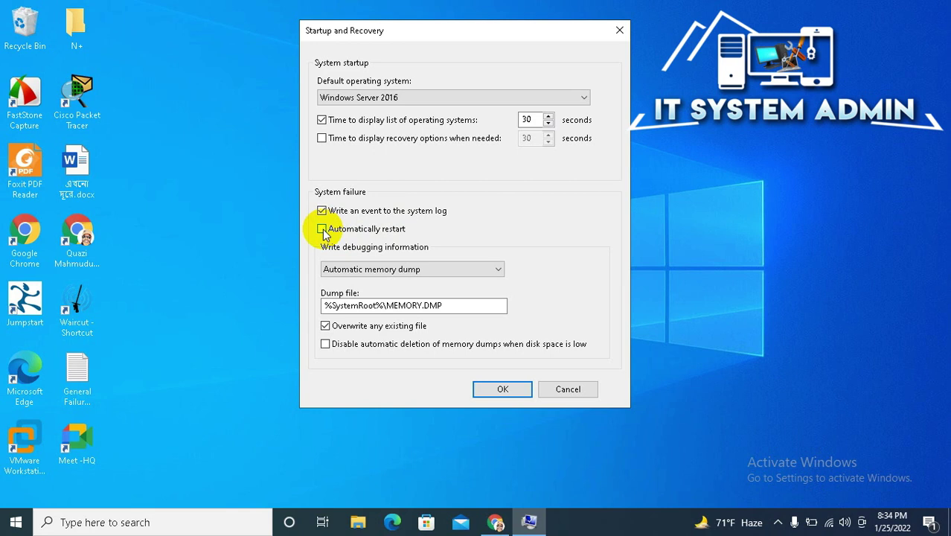
{"action": "left_click", "coordinate": [504, 390]}
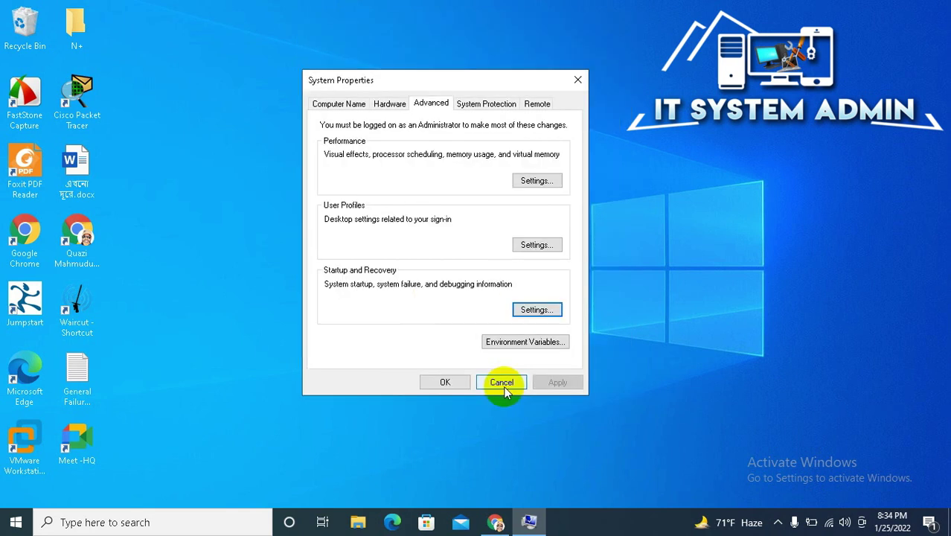
{"action": "left_click", "coordinate": [444, 382]}
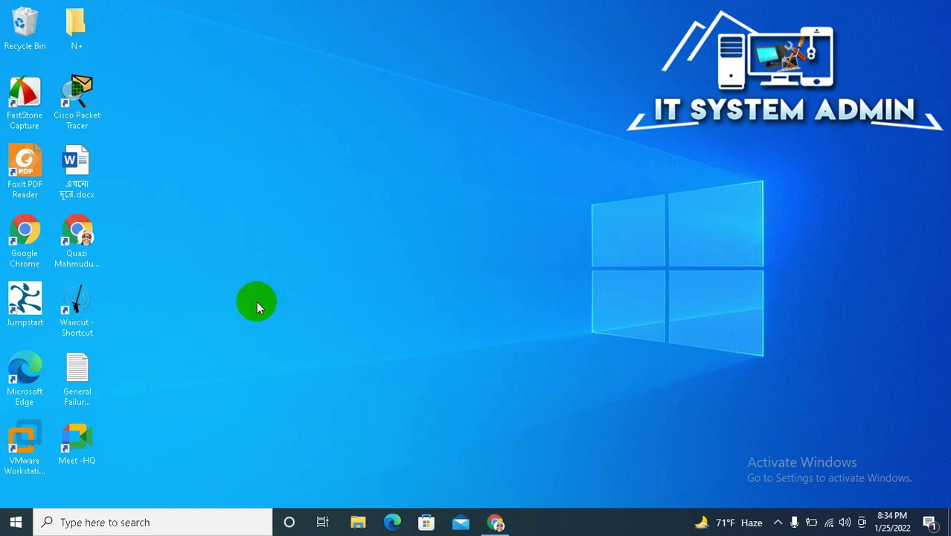
Search 'reg' and run Registry Editor as administrator
{"action": "left_click", "coordinate": [91, 522]}
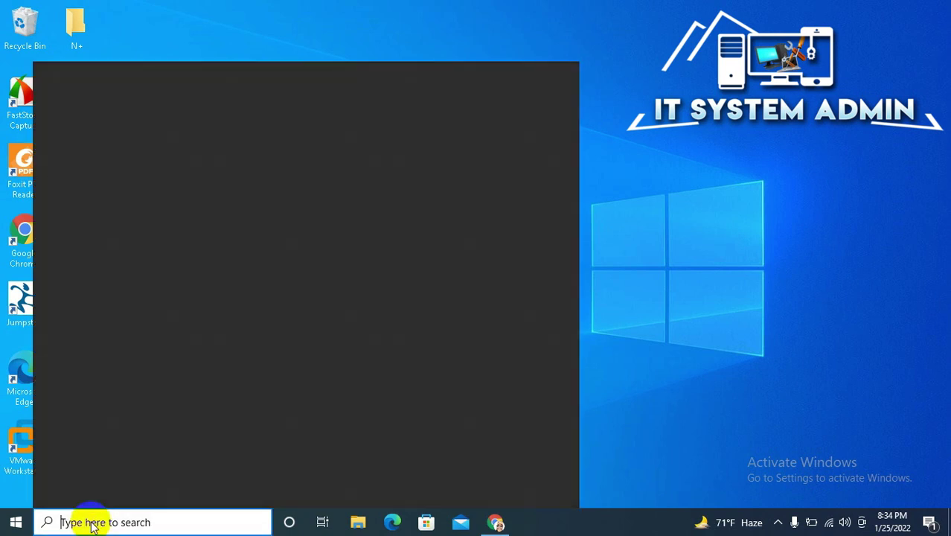
{"action": "type", "text": "re"}
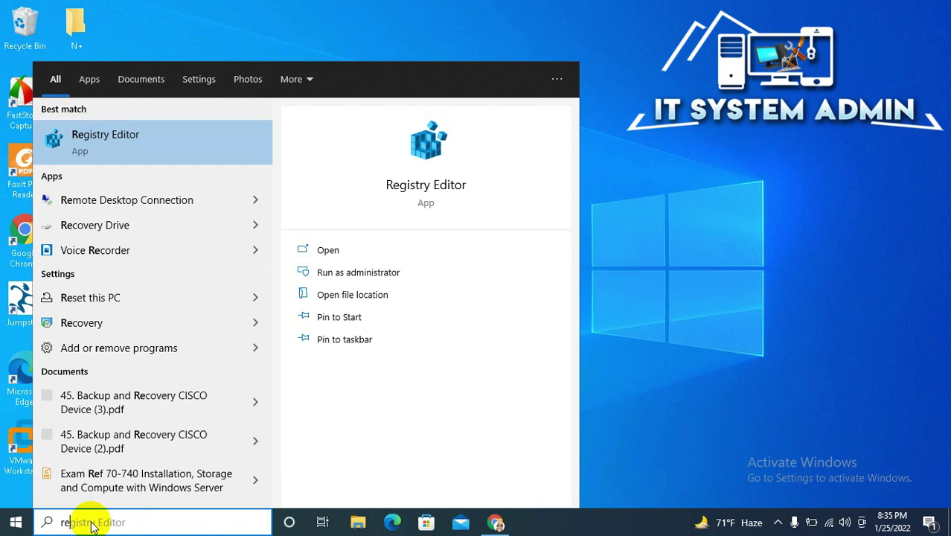
{"action": "type", "text": "g"}
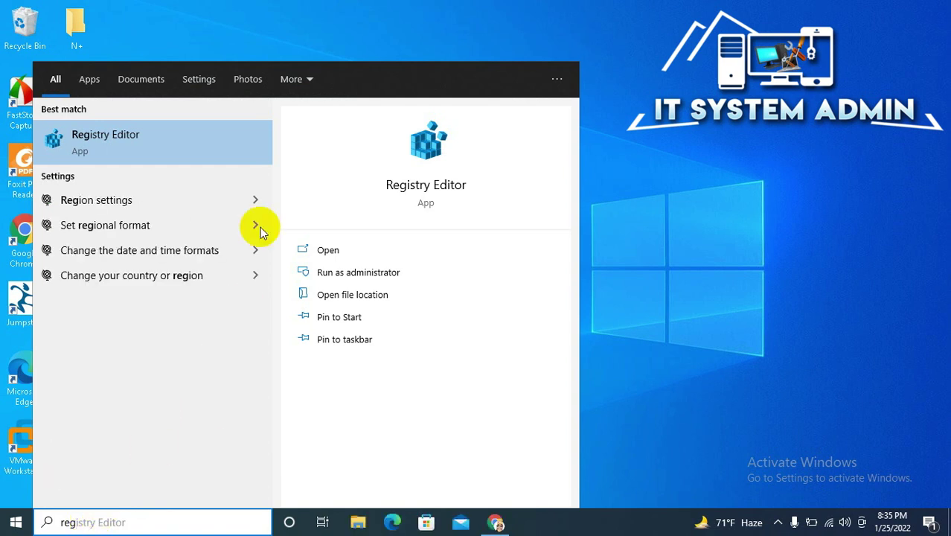
{"action": "right_click", "coordinate": [182, 134]}
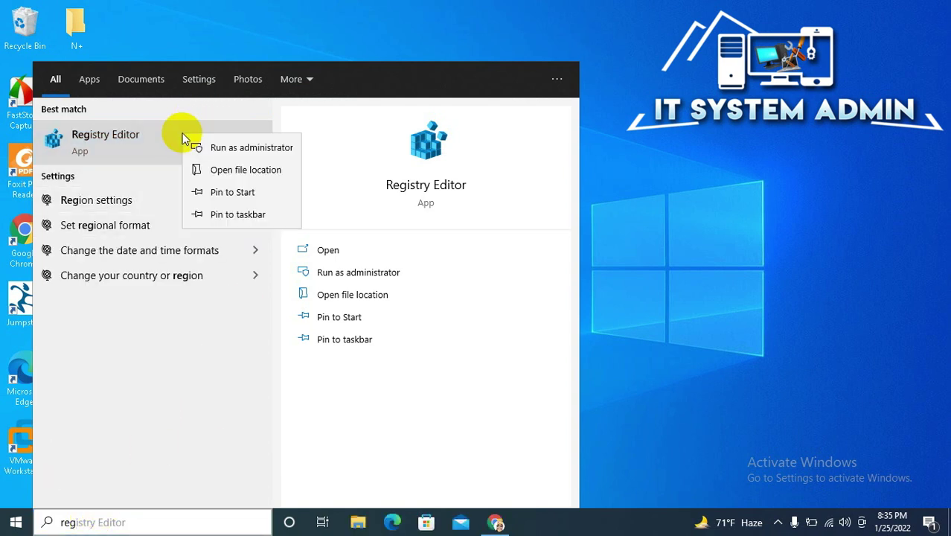
{"action": "left_click", "coordinate": [255, 151]}
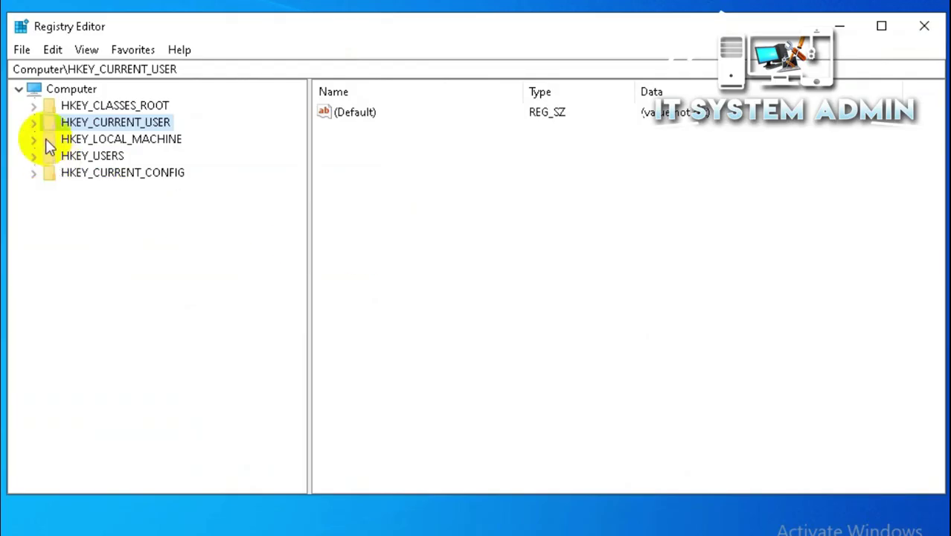
{"action": "mouse_move", "coordinate": [133, 149]}
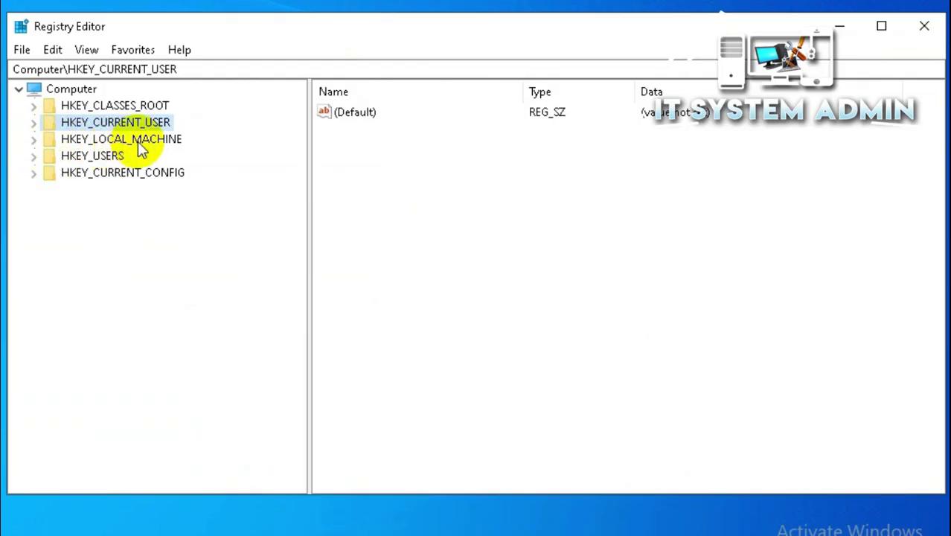
Expand HKEY_LOCAL_MACHINE > SOFTWARE > Microsoft in the registry tree
{"action": "left_click", "coordinate": [33, 140]}
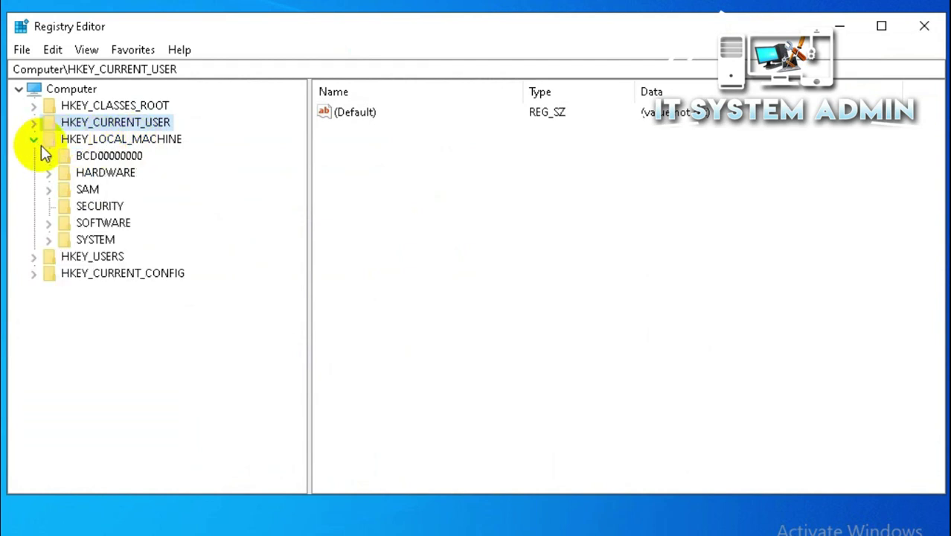
{"action": "left_click", "coordinate": [49, 223]}
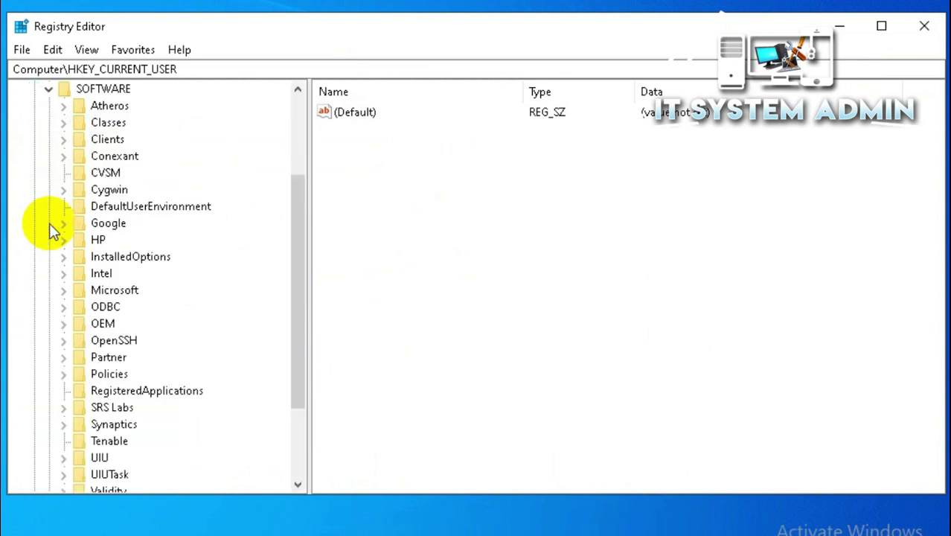
{"action": "scroll", "coordinate": [100, 239], "scroll_direction": "down", "scroll_amount": 1}
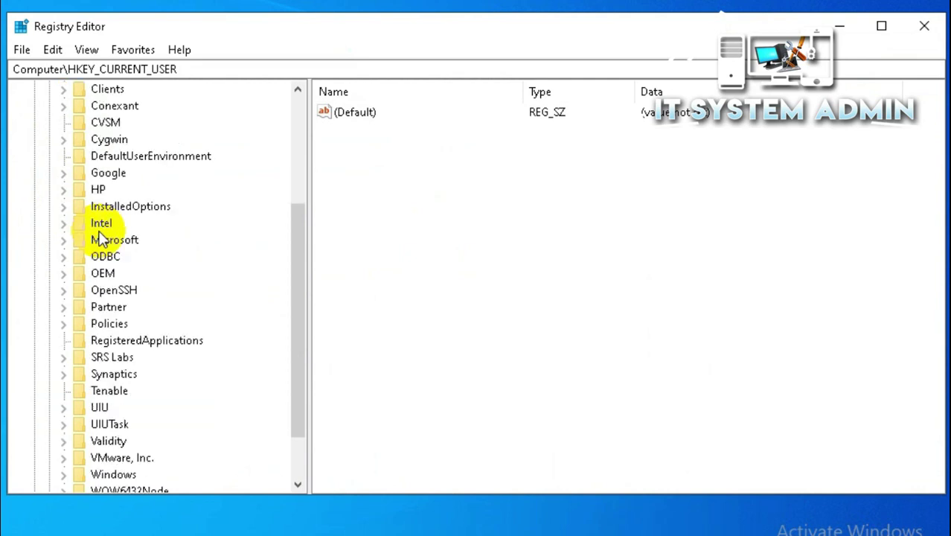
{"action": "scroll", "coordinate": [100, 238], "scroll_direction": "down", "scroll_amount": 1}
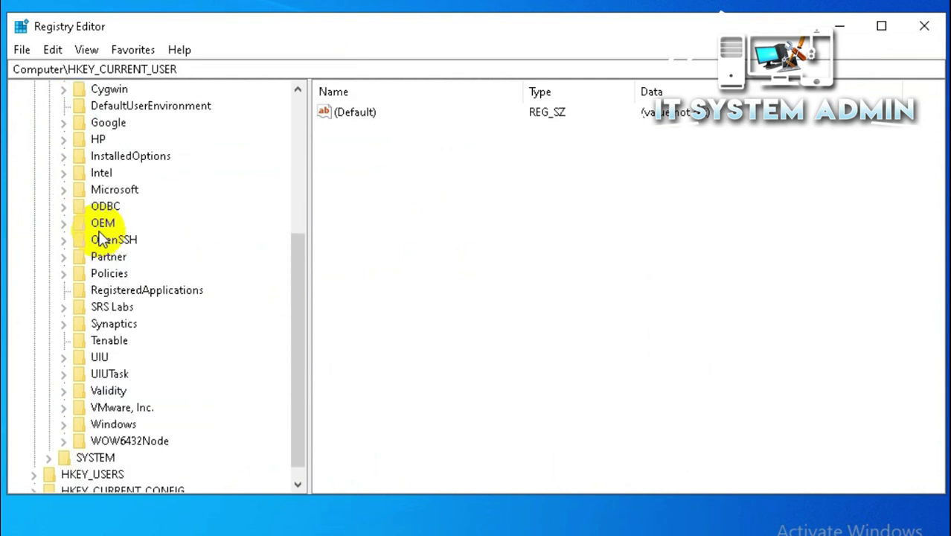
{"action": "scroll", "coordinate": [101, 239], "scroll_direction": "up", "scroll_amount": 1}
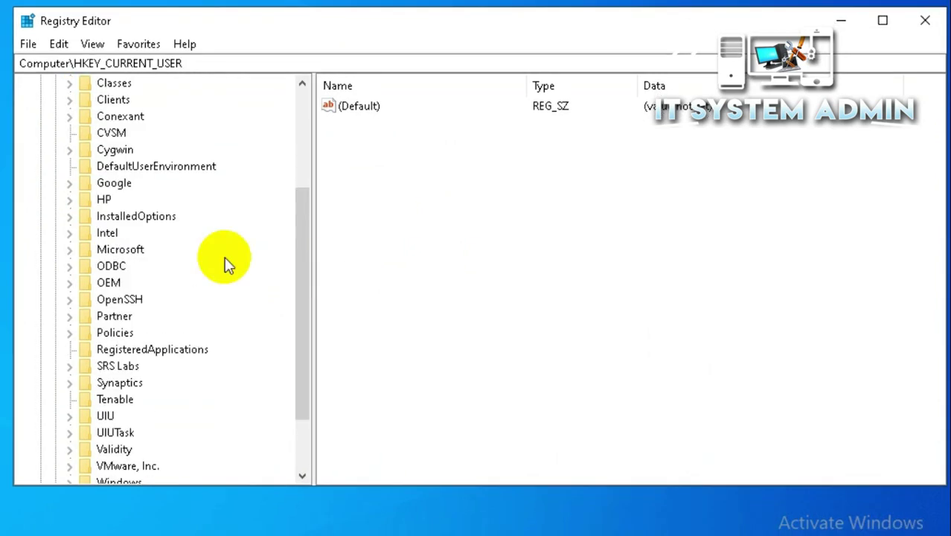
{"action": "left_click", "coordinate": [70, 252]}
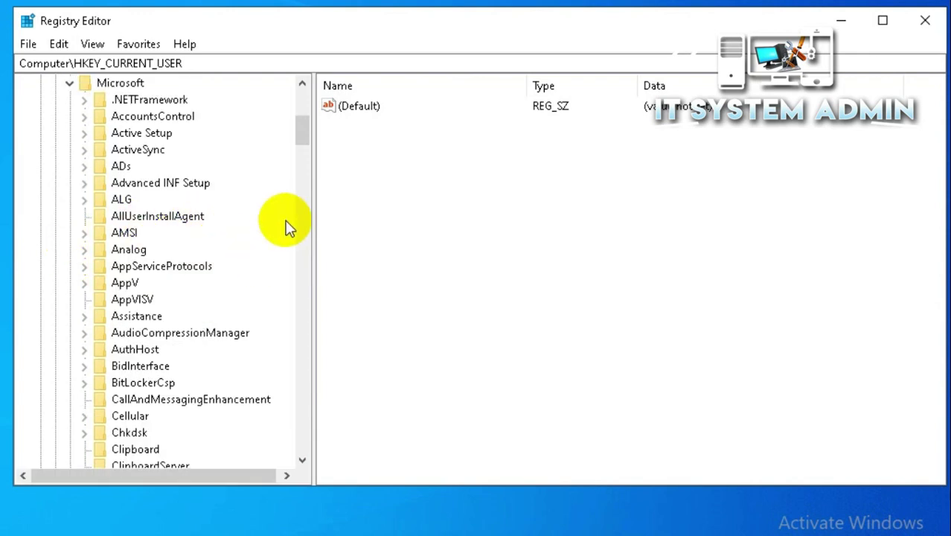
Expand Windows NT > CurrentVersion and select the Winlogon key to list its values
{"action": "scroll", "coordinate": [207, 277], "scroll_direction": "down", "scroll_amount": 3}
{"action": "scroll", "coordinate": [207, 276], "scroll_direction": "down", "scroll_amount": 5}
{"action": "scroll", "coordinate": [208, 280], "scroll_direction": "down", "scroll_amount": 4}
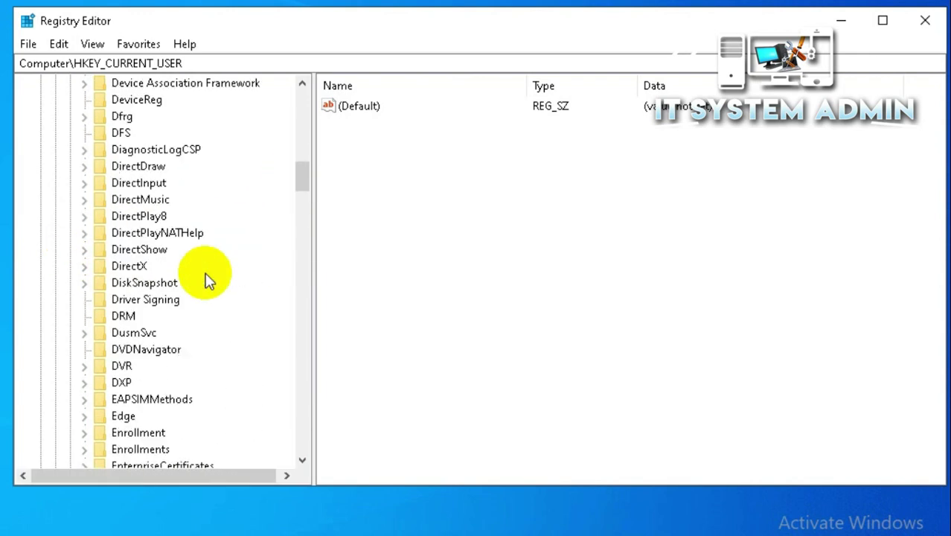
{"action": "scroll", "coordinate": [208, 281], "scroll_direction": "down", "scroll_amount": 5}
{"action": "scroll", "coordinate": [208, 280], "scroll_direction": "down", "scroll_amount": 6}
{"action": "scroll", "coordinate": [209, 280], "scroll_direction": "down", "scroll_amount": 6}
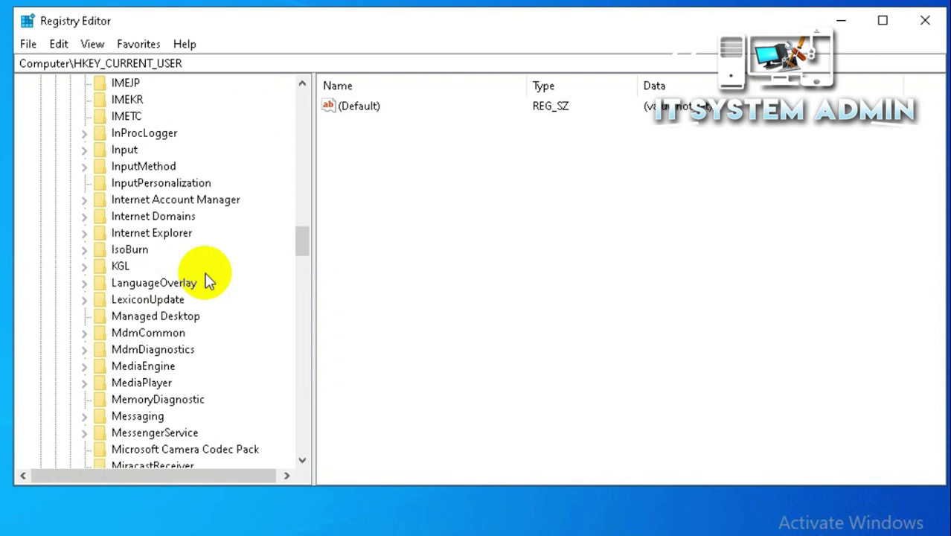
{"action": "scroll", "coordinate": [209, 281], "scroll_direction": "down", "scroll_amount": 3}
{"action": "scroll", "coordinate": [209, 280], "scroll_direction": "down", "scroll_amount": 9}
{"action": "scroll", "coordinate": [208, 281], "scroll_direction": "down", "scroll_amount": 7}
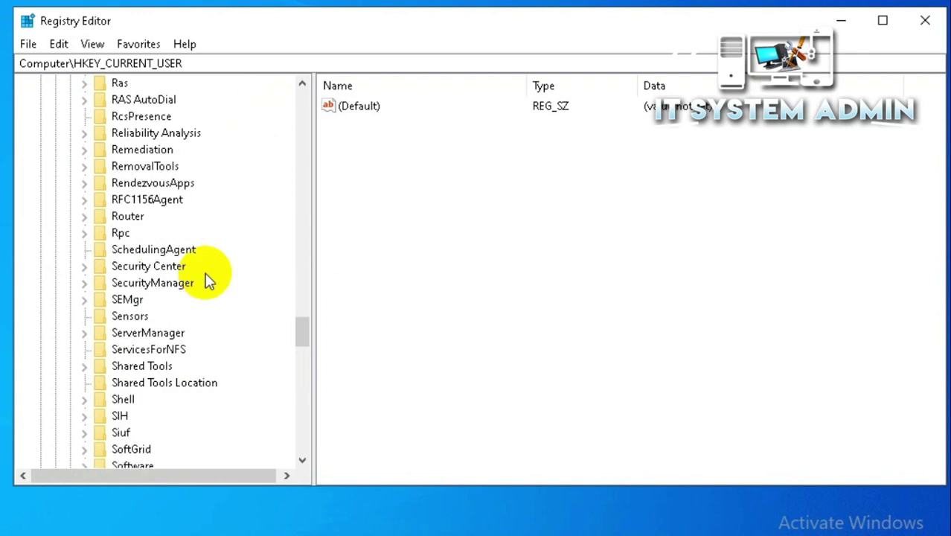
{"action": "scroll", "coordinate": [208, 281], "scroll_direction": "down", "scroll_amount": 5}
{"action": "scroll", "coordinate": [209, 281], "scroll_direction": "down", "scroll_amount": 4}
{"action": "scroll", "coordinate": [208, 281], "scroll_direction": "down", "scroll_amount": 5}
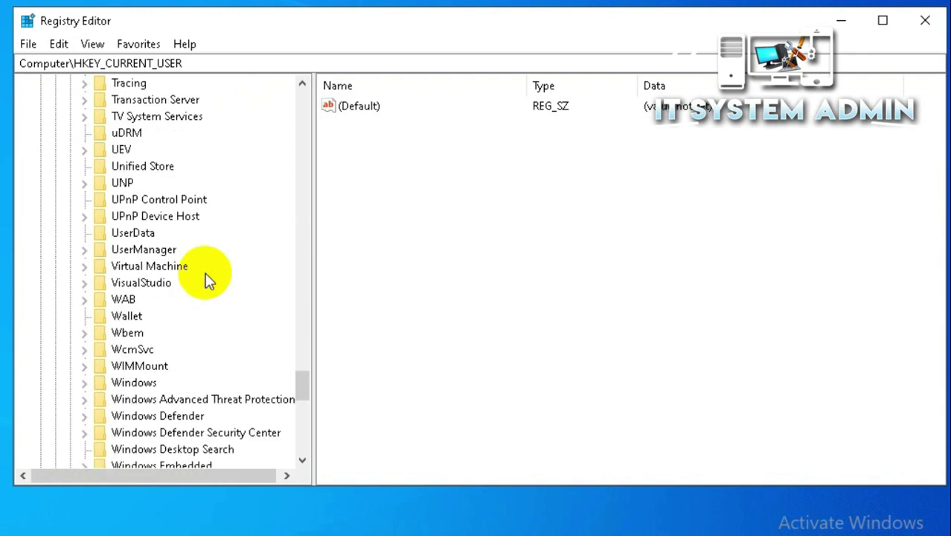
{"action": "scroll", "coordinate": [209, 281], "scroll_direction": "down", "scroll_amount": 2}
{"action": "scroll", "coordinate": [209, 281], "scroll_direction": "down", "scroll_amount": 2}
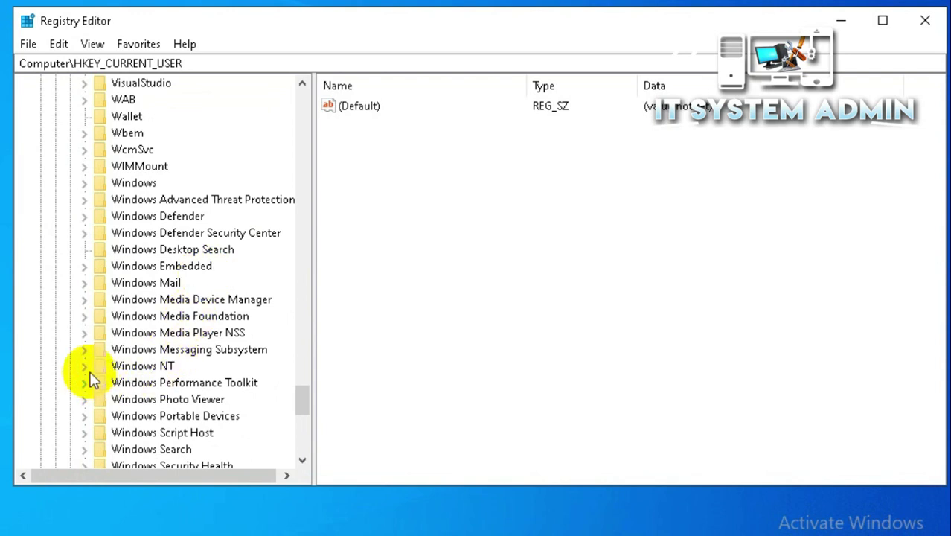
{"action": "scroll", "coordinate": [90, 380], "scroll_direction": "down", "scroll_amount": 1}
{"action": "left_click", "coordinate": [84, 317]}
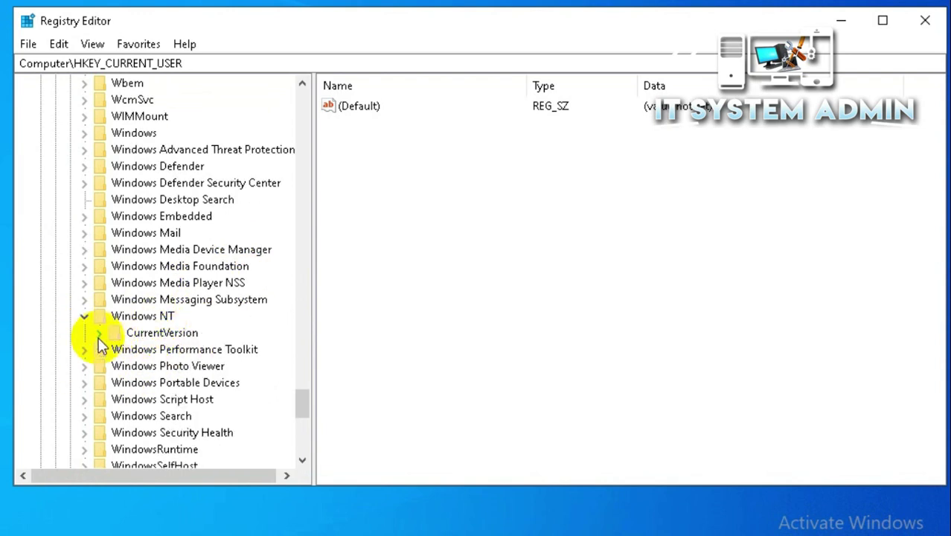
{"action": "left_click", "coordinate": [98, 335]}
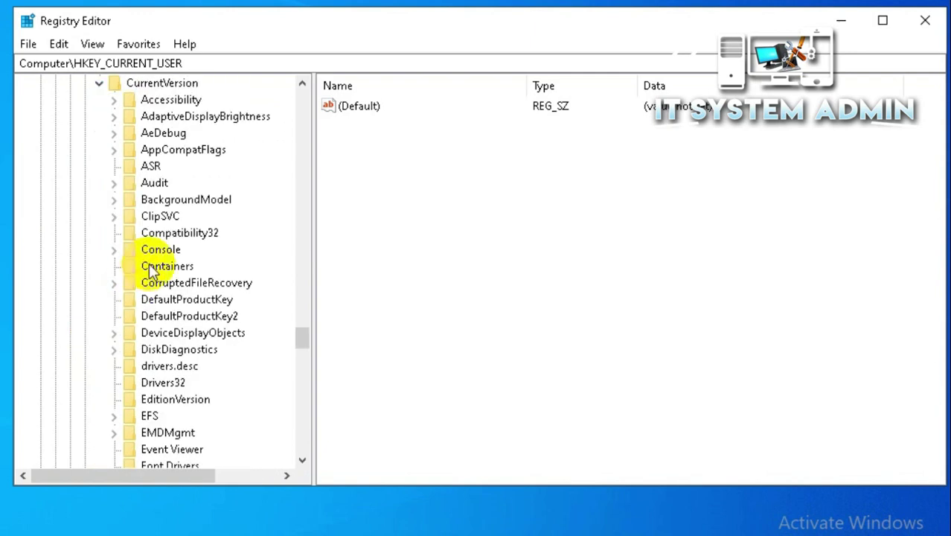
{"action": "scroll", "coordinate": [149, 269], "scroll_direction": "down", "scroll_amount": 6}
{"action": "scroll", "coordinate": [152, 271], "scroll_direction": "down", "scroll_amount": 6}
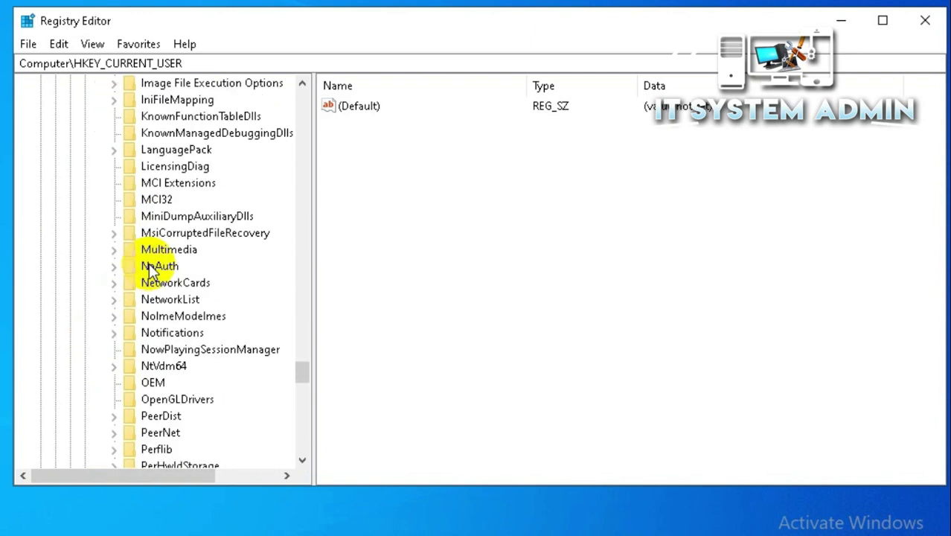
{"action": "scroll", "coordinate": [151, 271], "scroll_direction": "down", "scroll_amount": 4}
{"action": "scroll", "coordinate": [151, 271], "scroll_direction": "down", "scroll_amount": 4}
{"action": "scroll", "coordinate": [151, 272], "scroll_direction": "down", "scroll_amount": 6}
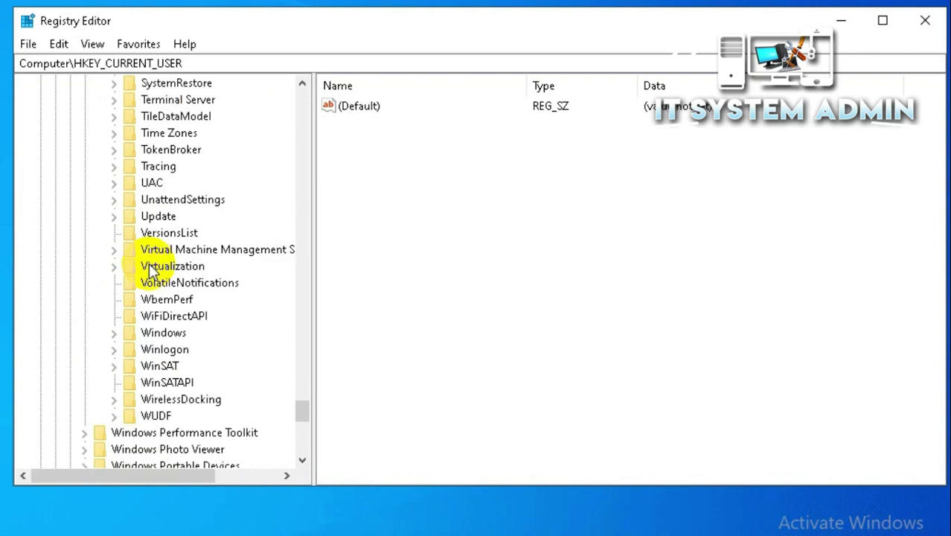
{"action": "left_click", "coordinate": [165, 351]}
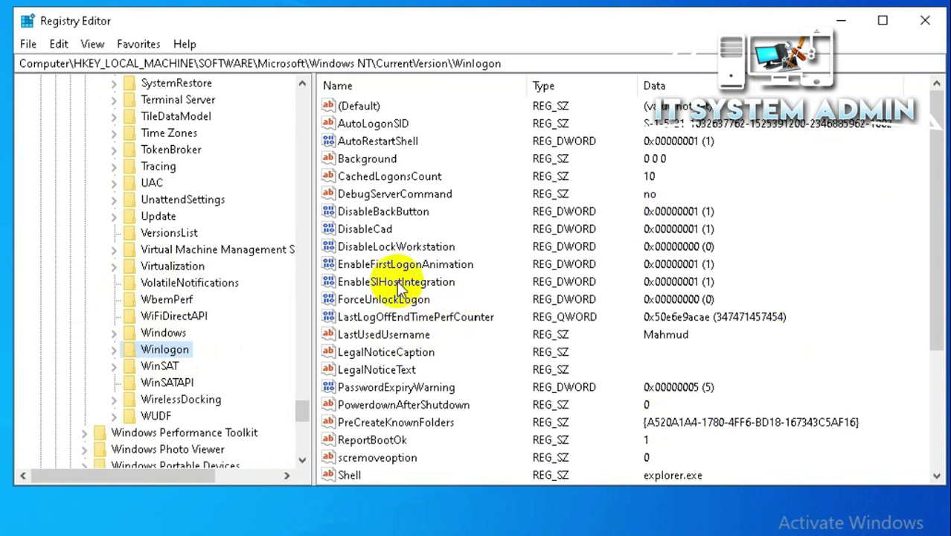
Select the PowerdownAfterShutdown value in Winlogon and bring up its context menu
{"action": "left_click", "coordinate": [395, 405]}
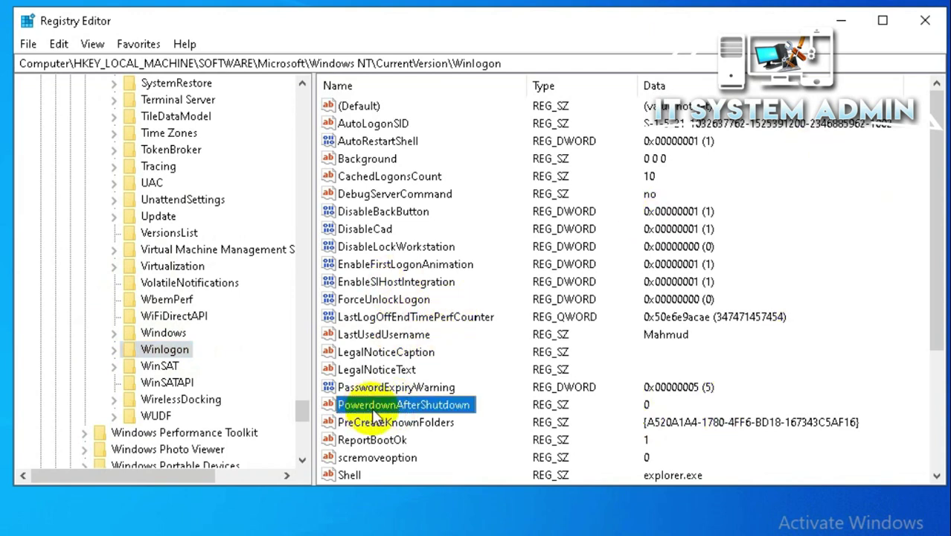
{"action": "right_click", "coordinate": [437, 405]}
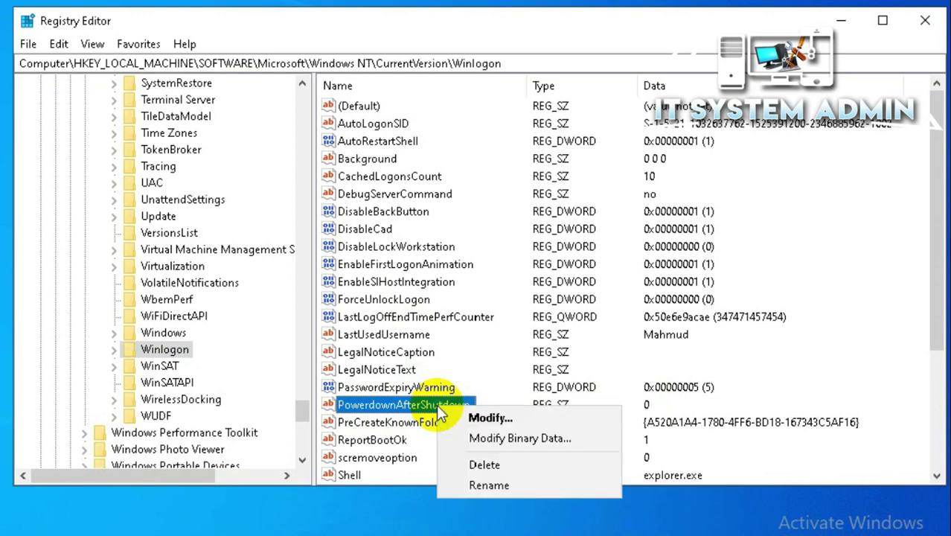
Change PowerdownAfterShutdown's value data from 0 to 1, then close Registry Editor
{"action": "left_click", "coordinate": [491, 418]}
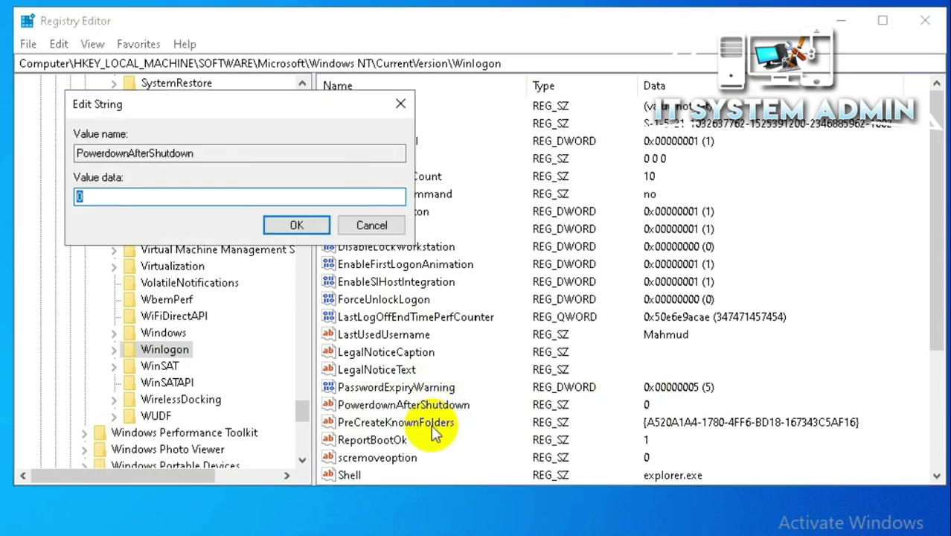
{"action": "left_click", "coordinate": [134, 196]}
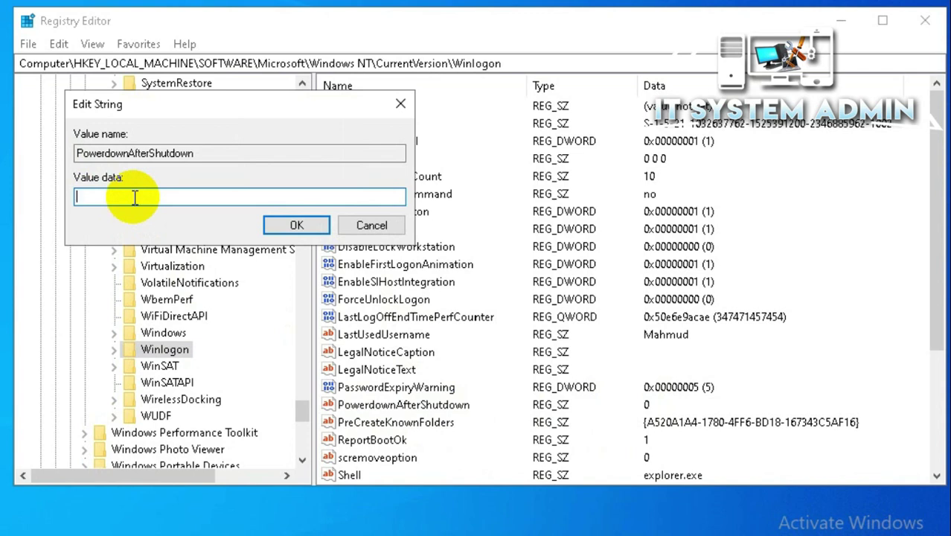
{"action": "type", "text": "1"}
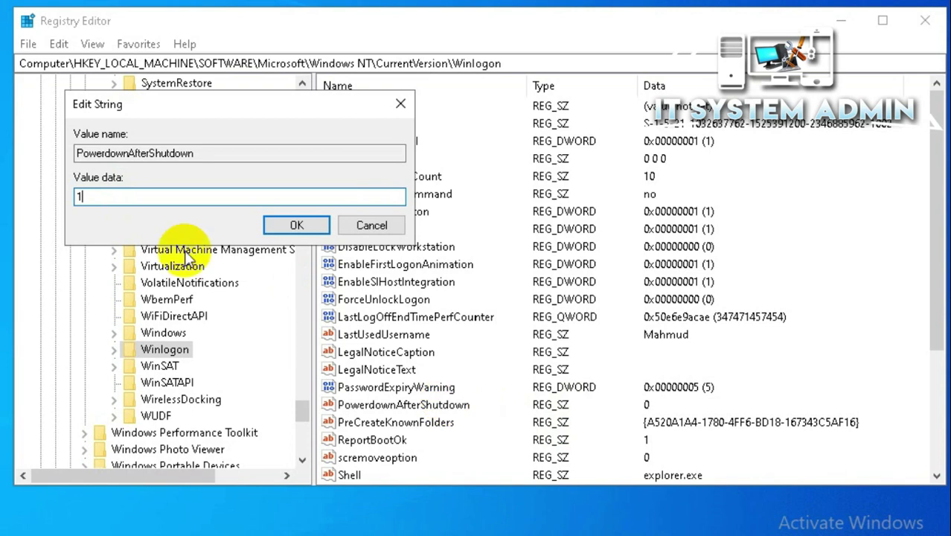
{"action": "left_click", "coordinate": [288, 224]}
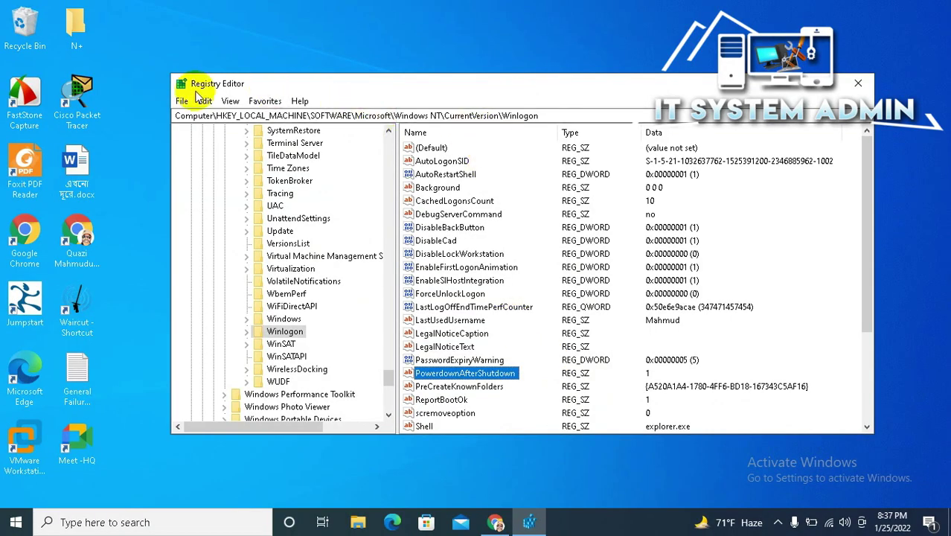
{"action": "left_click", "coordinate": [859, 84]}
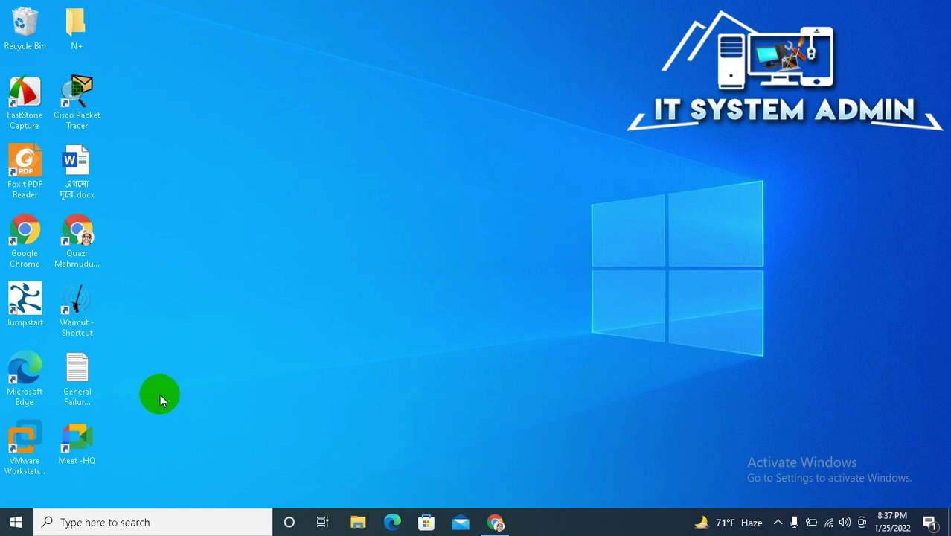
Open the Start menu's Power list showing Sleep, Shut down and Restart
{"action": "left_click", "coordinate": [16, 523]}
{"action": "mouse_move", "coordinate": [16, 491]}
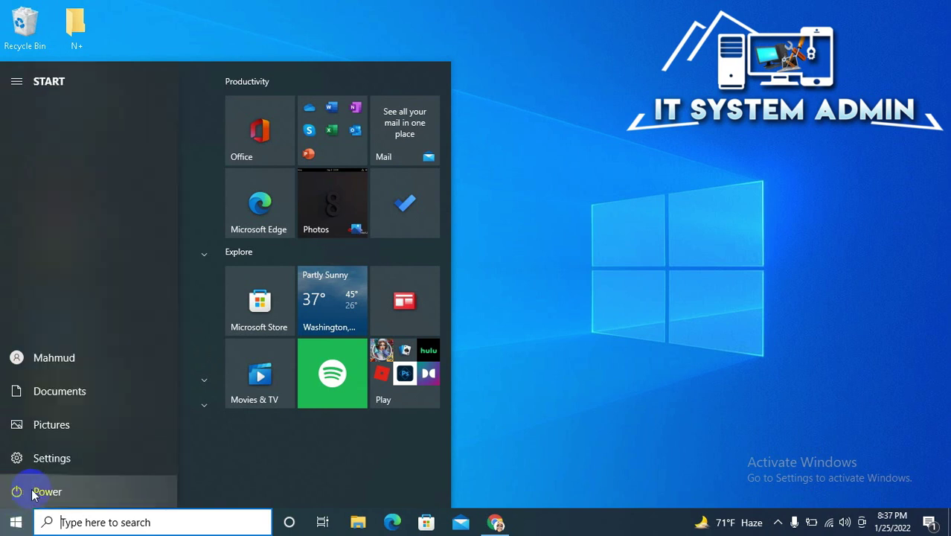
{"action": "left_click", "coordinate": [33, 493]}
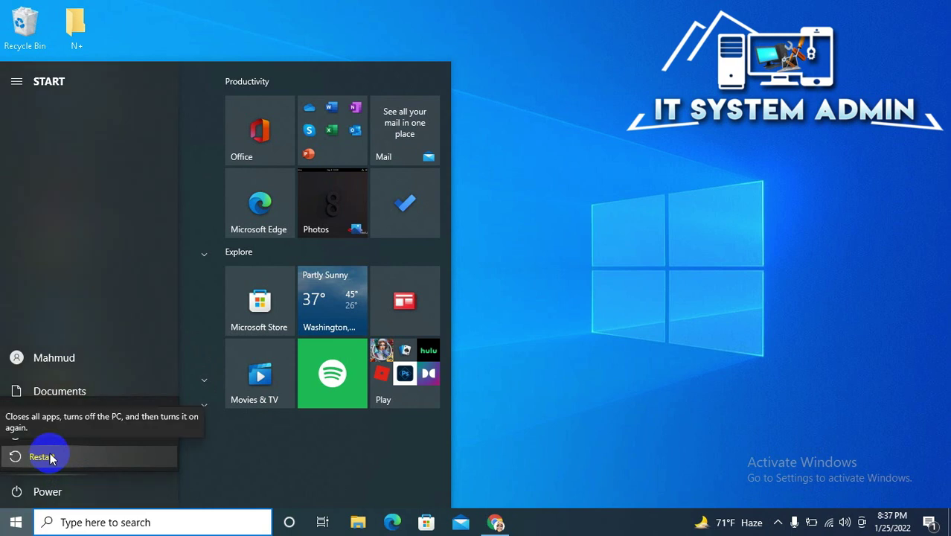
Choose Restart from the power options to reboot the PC
{"action": "left_click", "coordinate": [51, 457]}
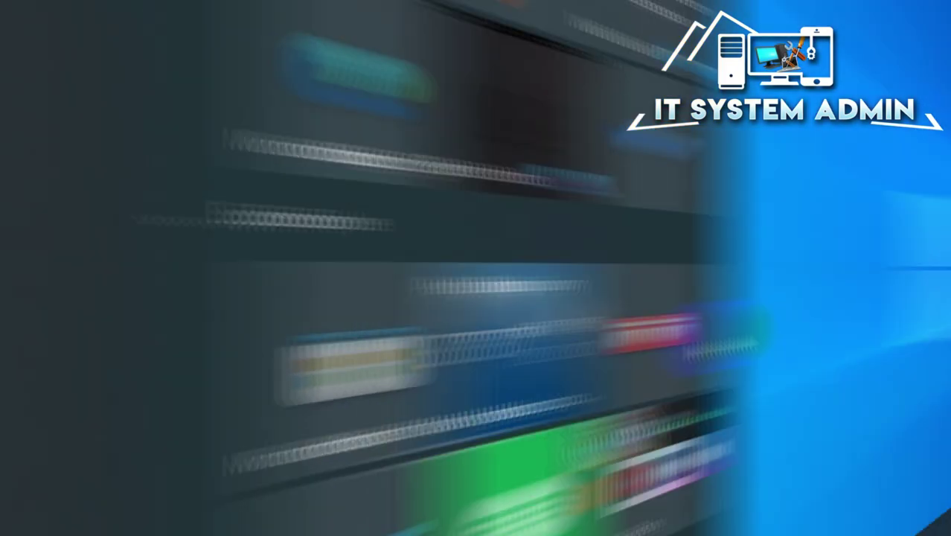